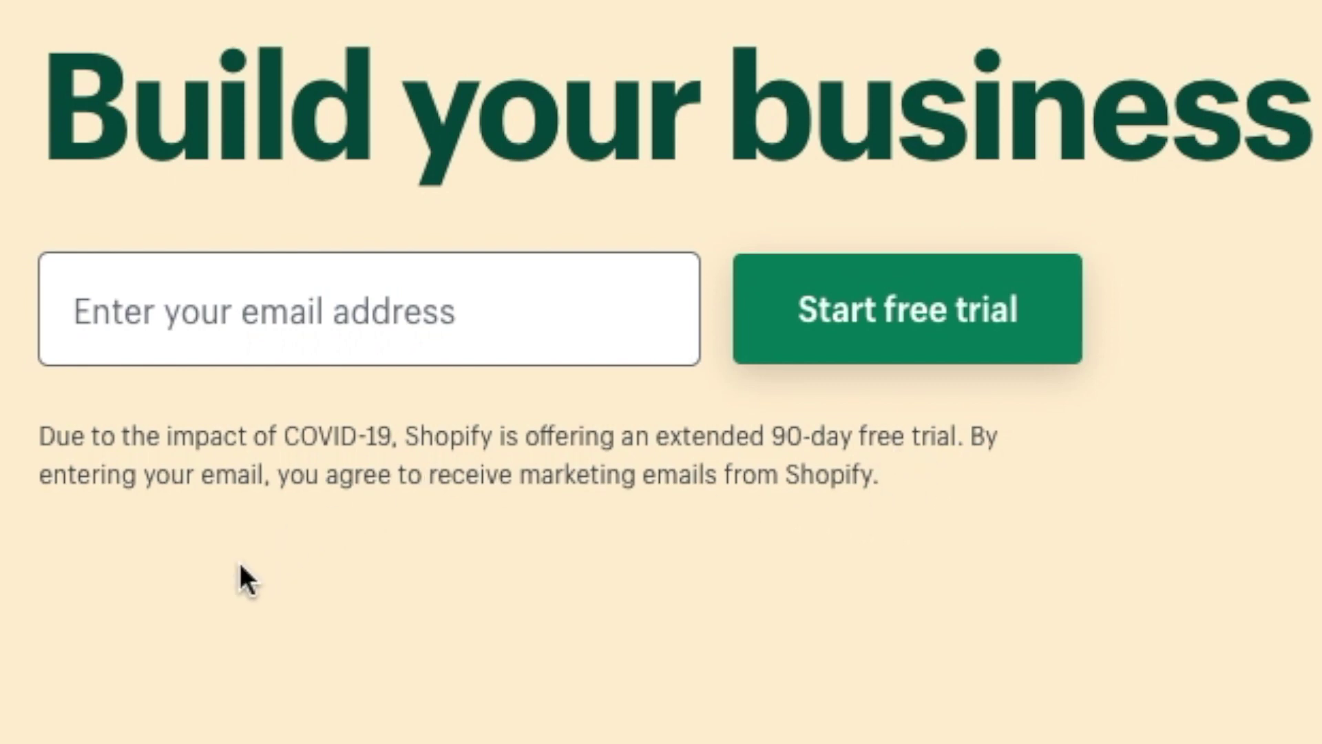
Open Shopify in a new tab, log in, and choose the hypetrendsonline store from recently accessed stores
{"action": "scroll", "coordinate": [348, 592], "scroll_direction": "down", "scroll_amount": 4}
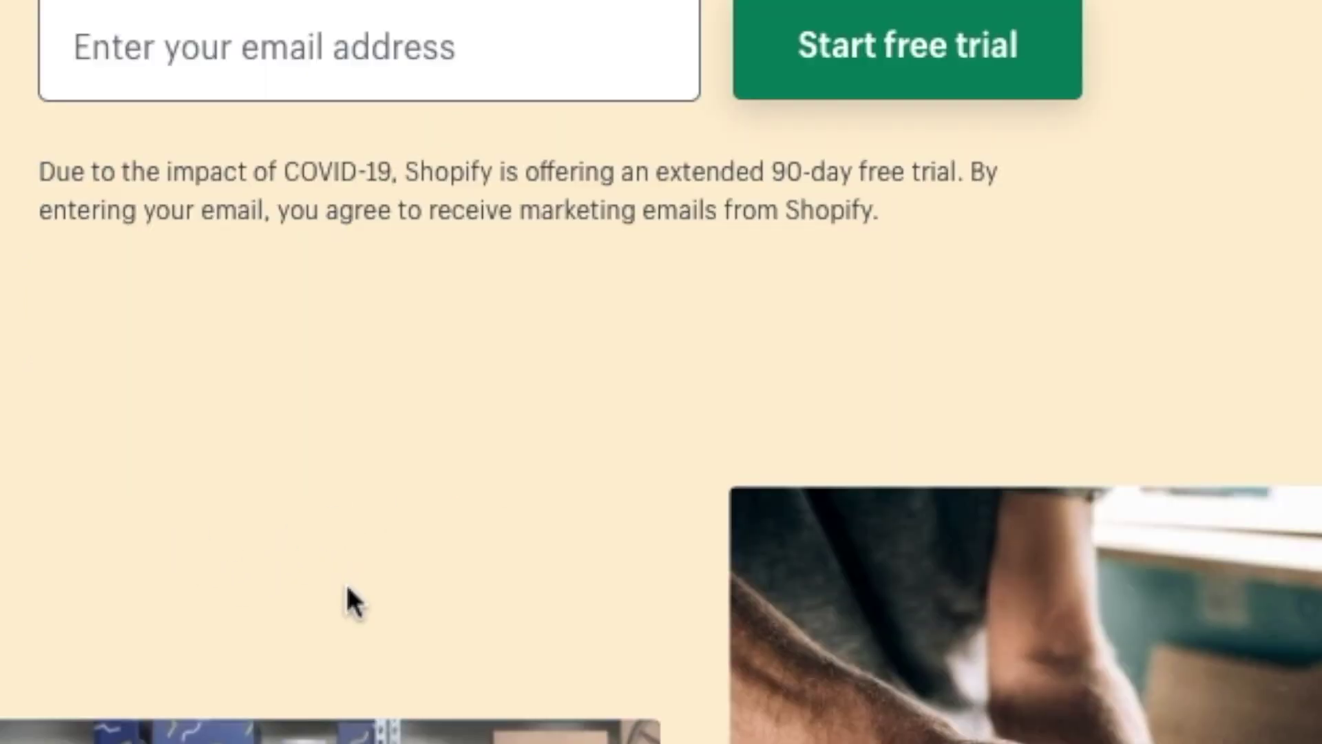
{"action": "scroll", "coordinate": [618, 735], "scroll_direction": "up", "scroll_amount": 4}
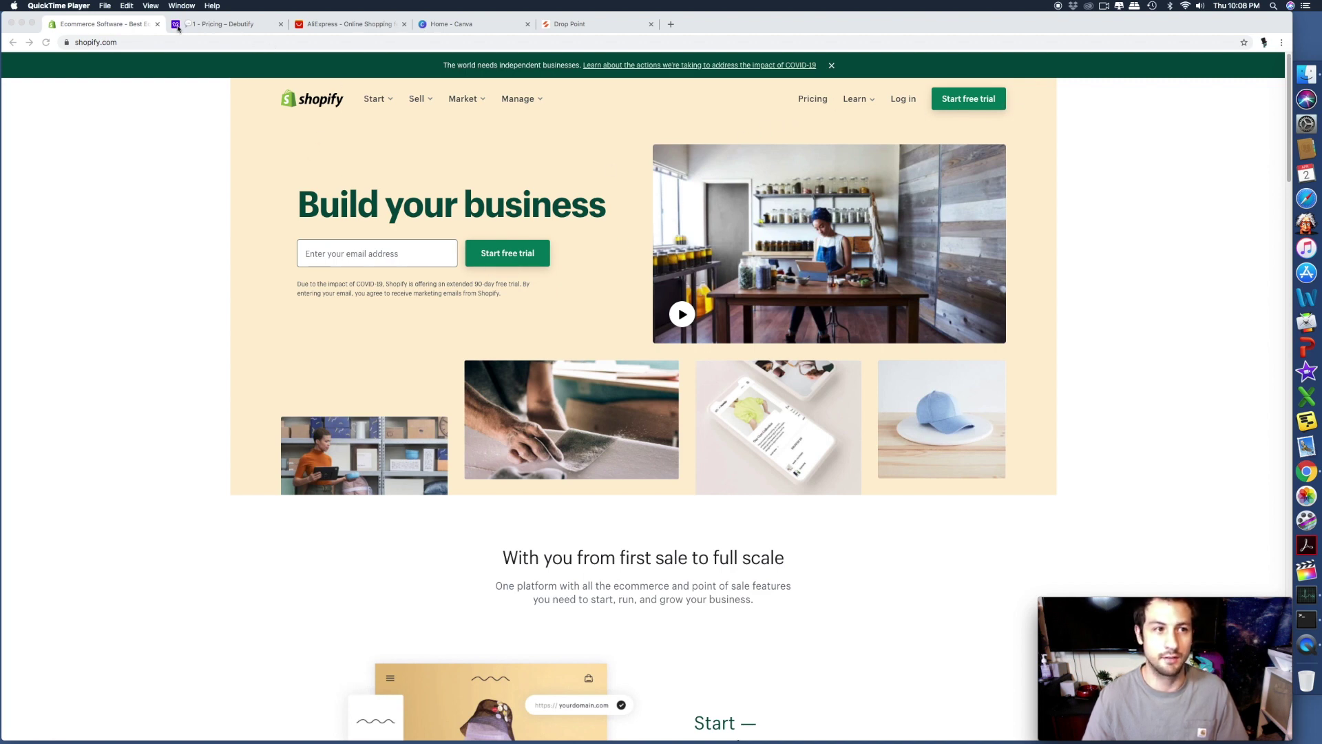
{"action": "scroll", "coordinate": [363, 401], "scroll_direction": "down", "scroll_amount": 5}
{"action": "scroll", "coordinate": [363, 409], "scroll_direction": "up", "scroll_amount": 5}
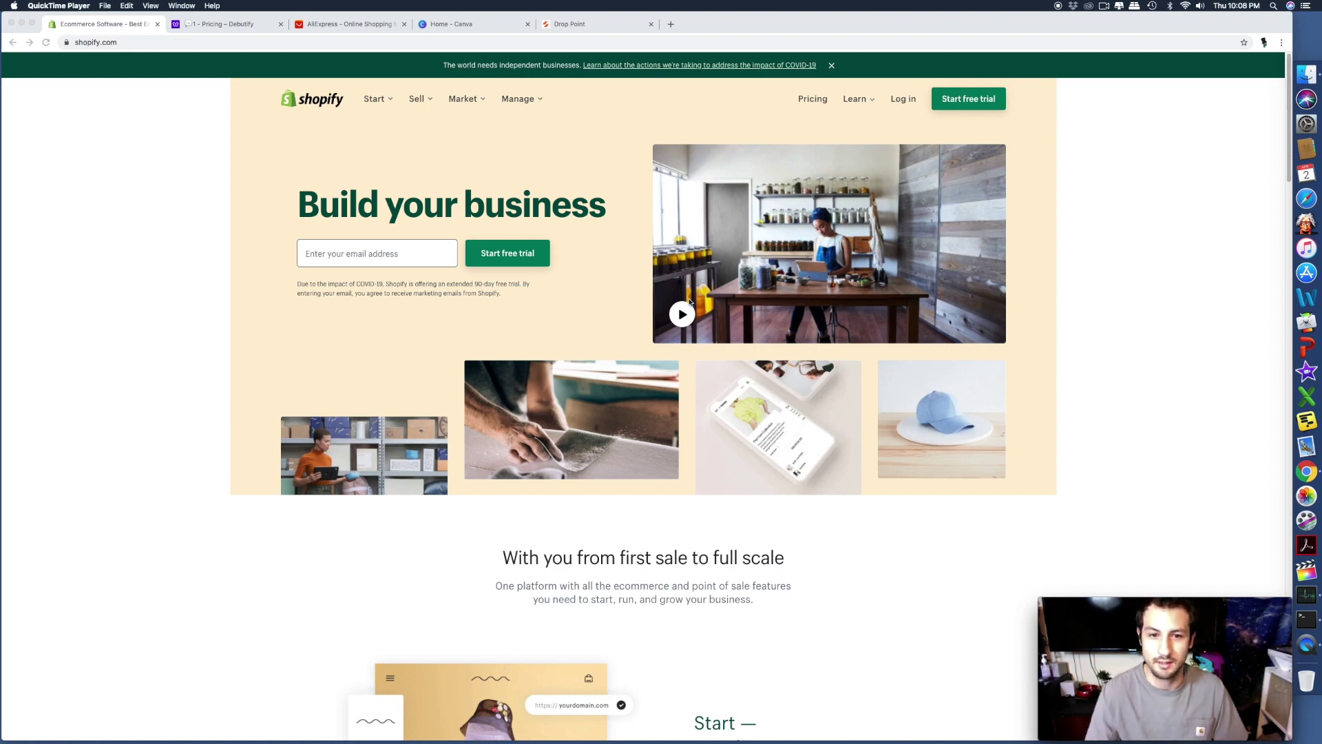
{"action": "scroll", "coordinate": [672, 484], "scroll_direction": "down", "scroll_amount": 15}
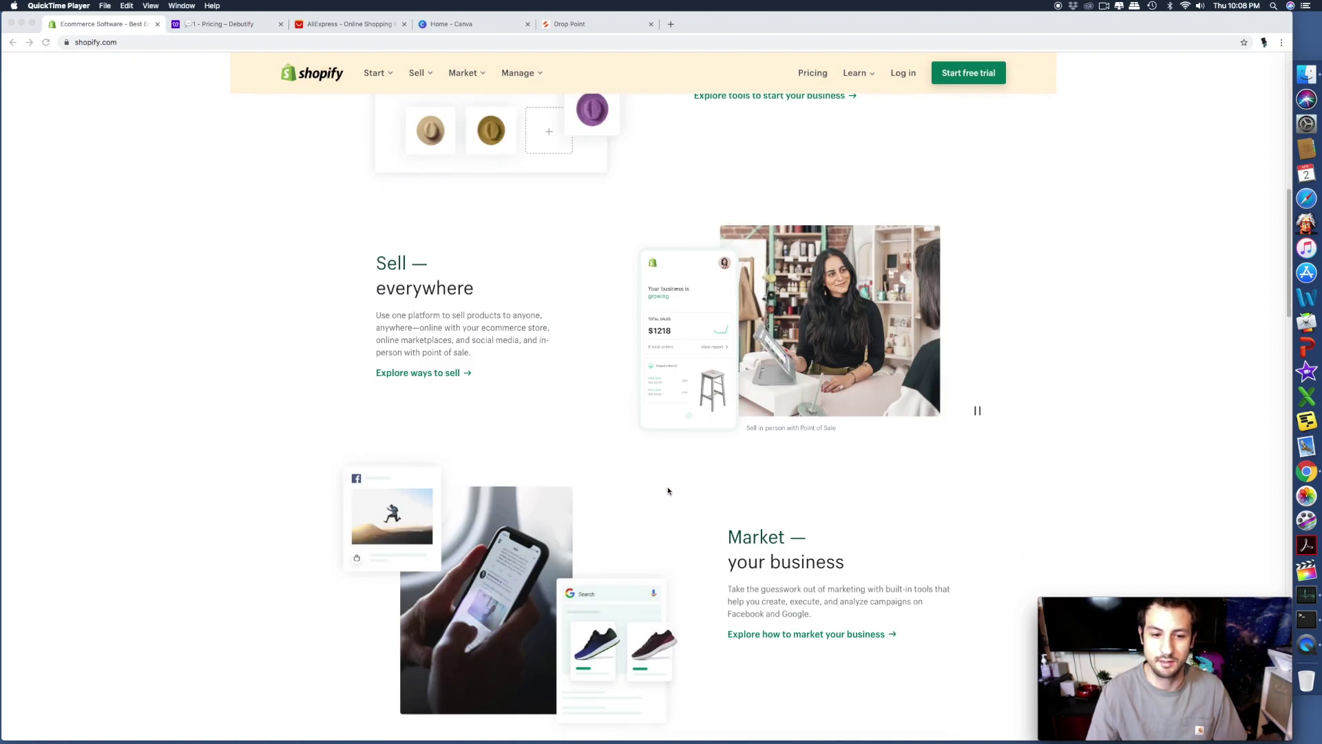
{"action": "scroll", "coordinate": [663, 491], "scroll_direction": "down", "scroll_amount": 3}
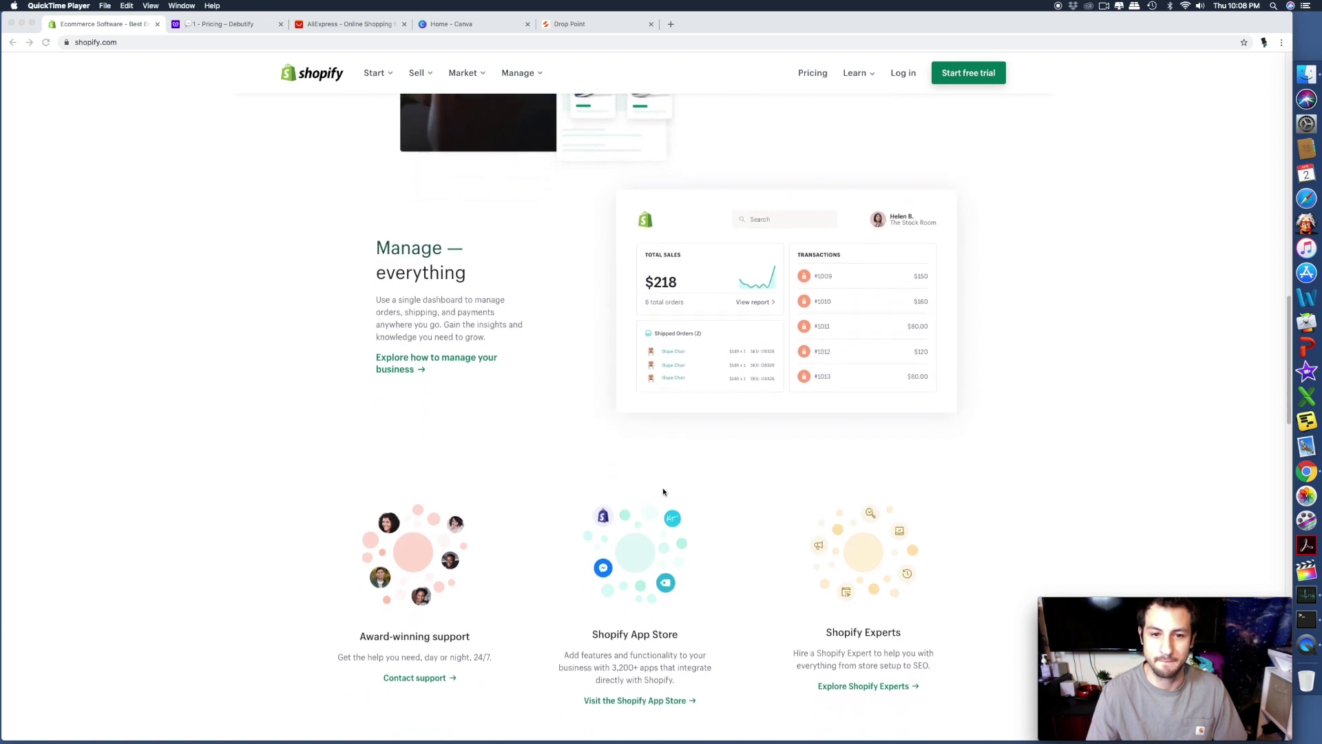
{"action": "scroll", "coordinate": [663, 491], "scroll_direction": "down", "scroll_amount": 10}
{"action": "scroll", "coordinate": [661, 492], "scroll_direction": "up", "scroll_amount": 15}
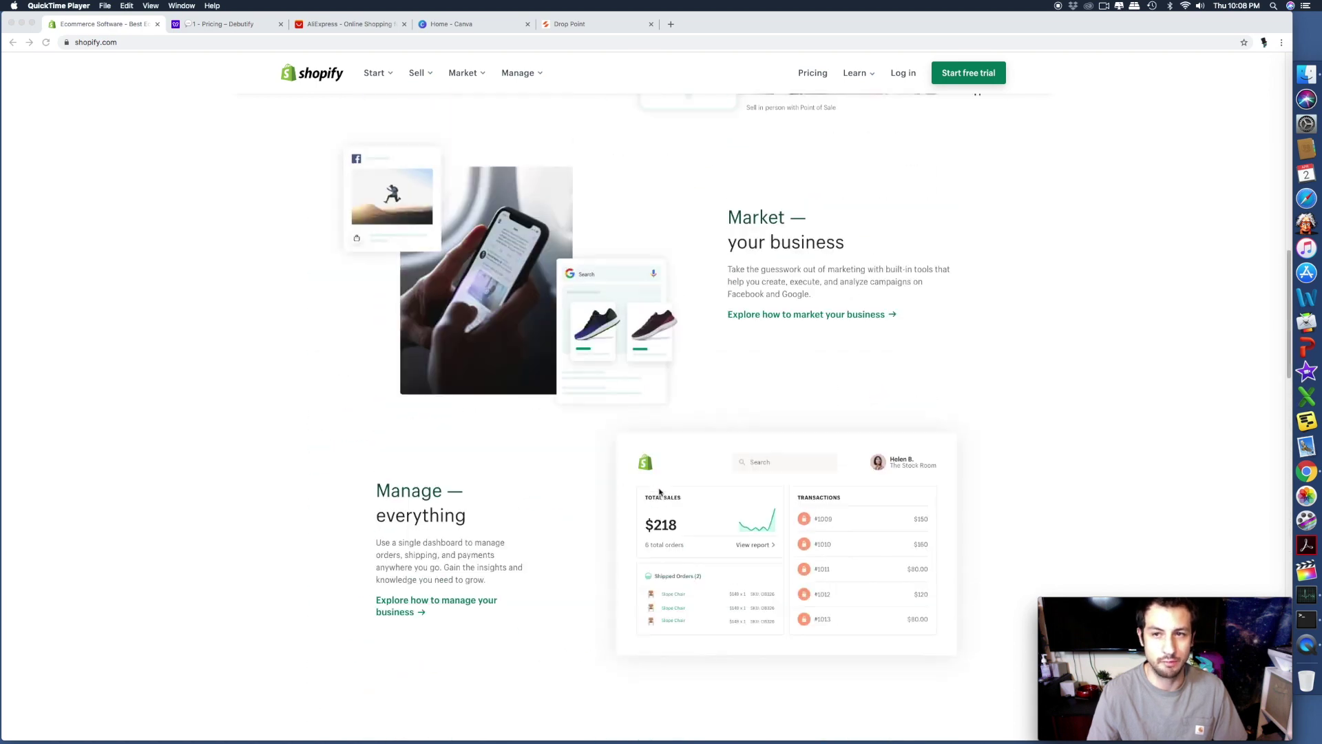
{"action": "scroll", "coordinate": [659, 492], "scroll_direction": "up", "scroll_amount": 15}
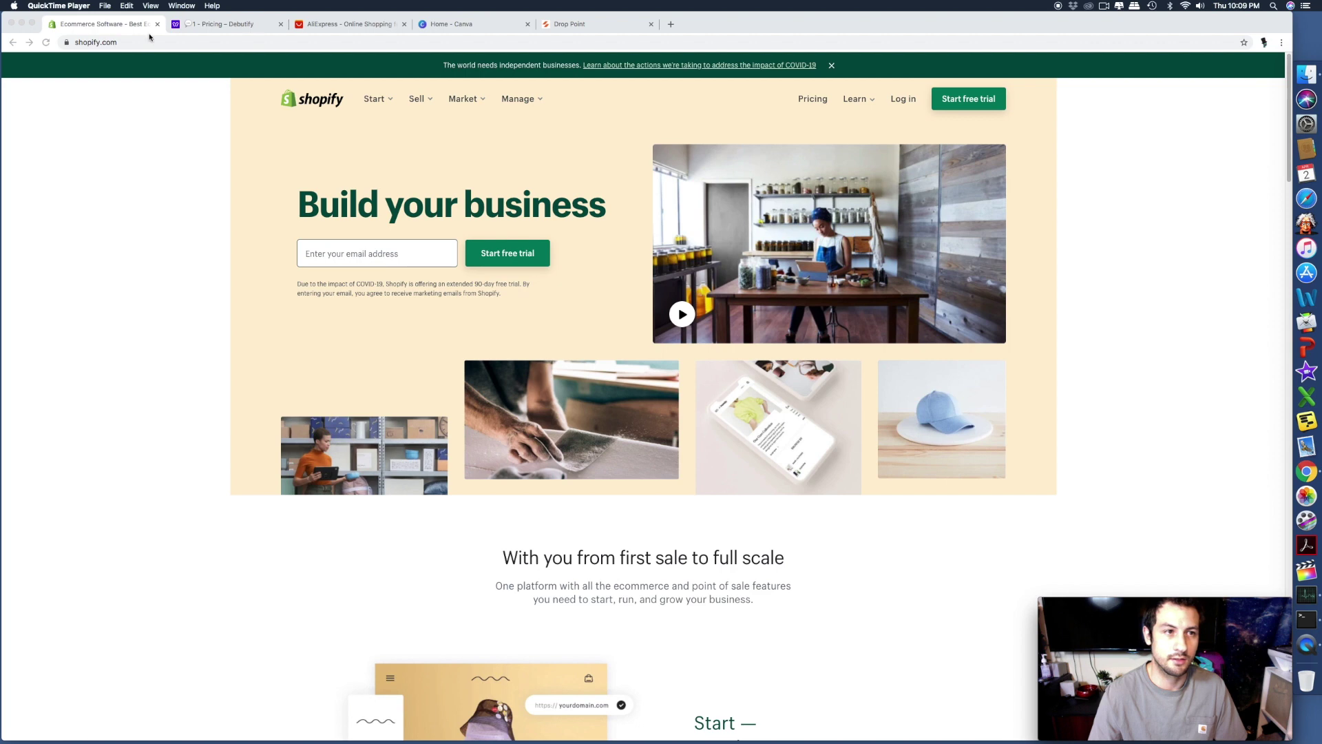
{"action": "left_click", "coordinate": [668, 25]}
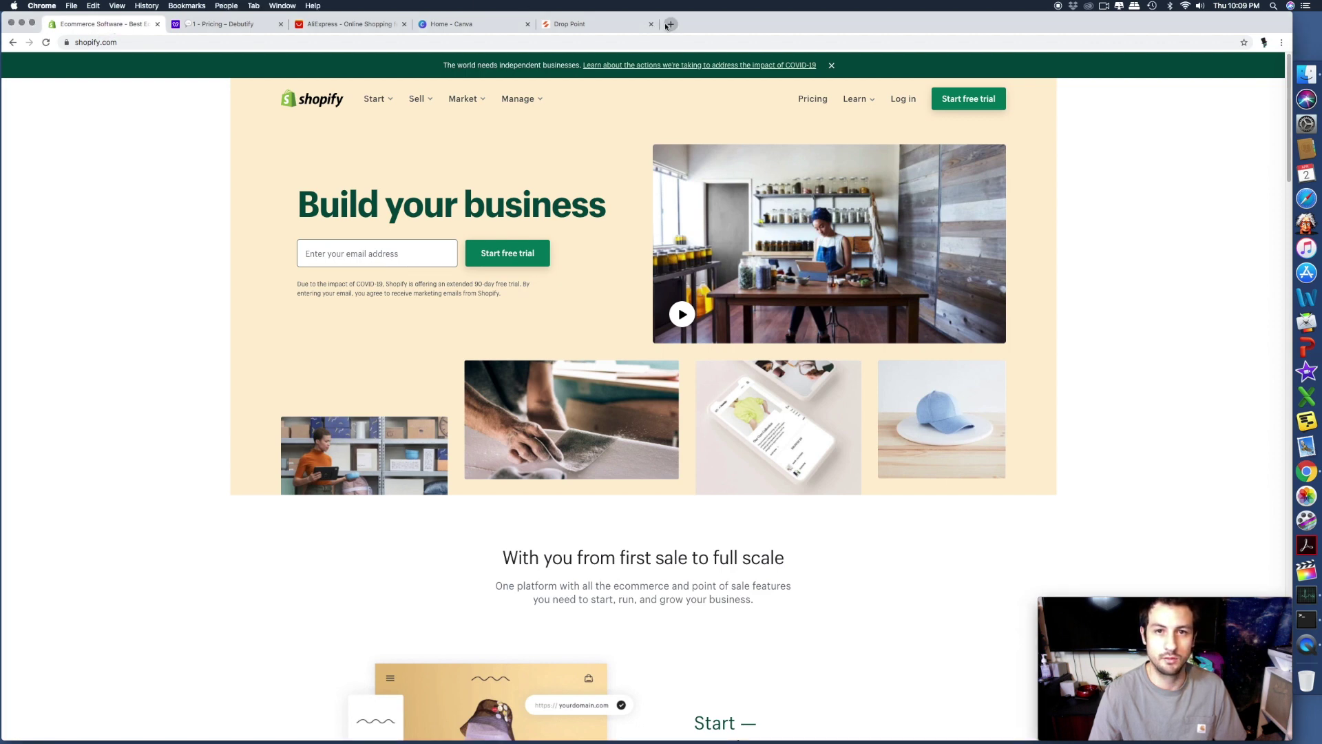
{"action": "left_click", "coordinate": [582, 398]}
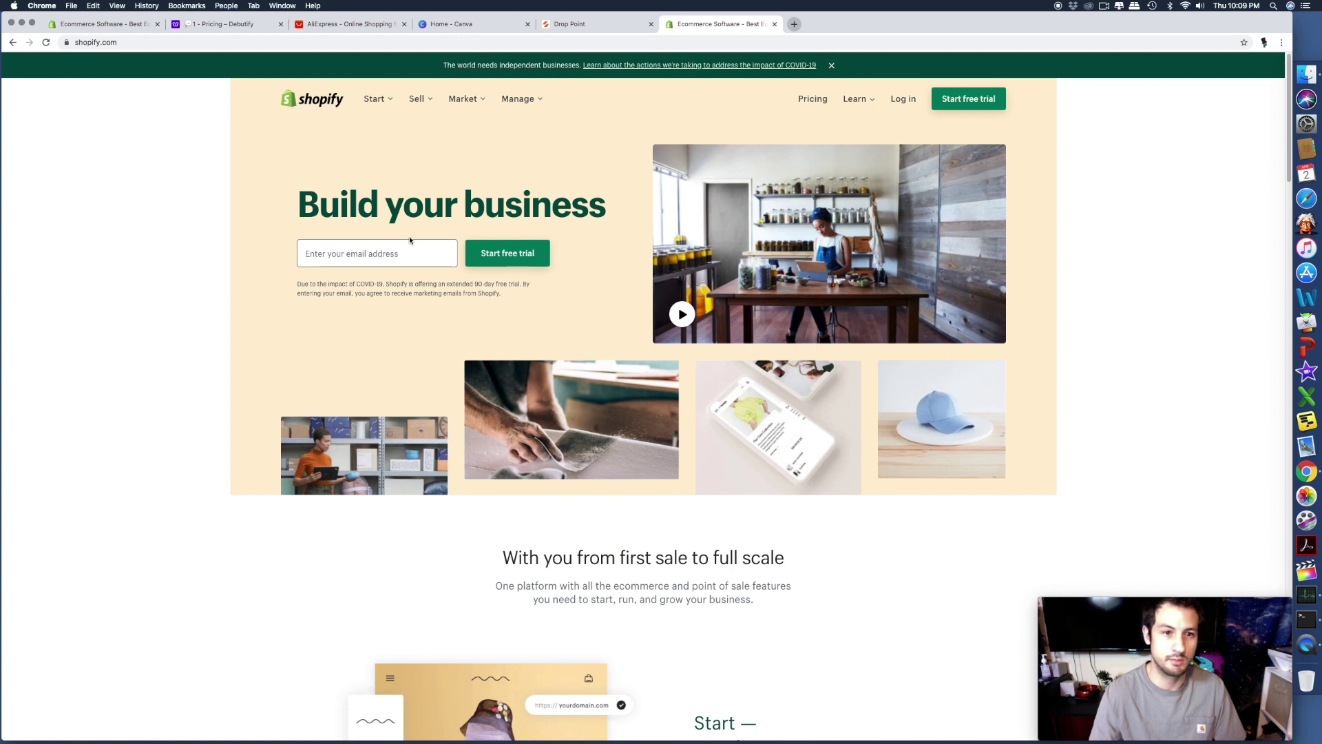
{"action": "left_click", "coordinate": [903, 98]}
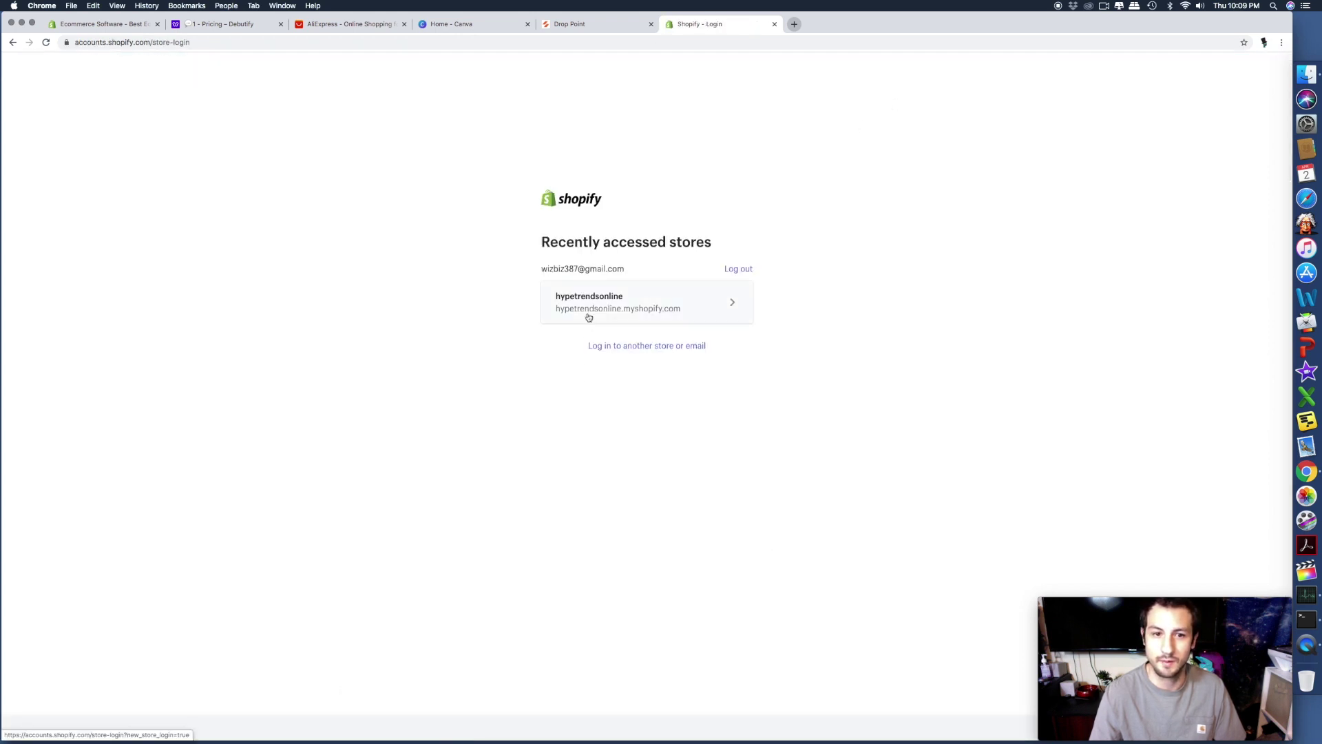
{"action": "left_click", "coordinate": [563, 292]}
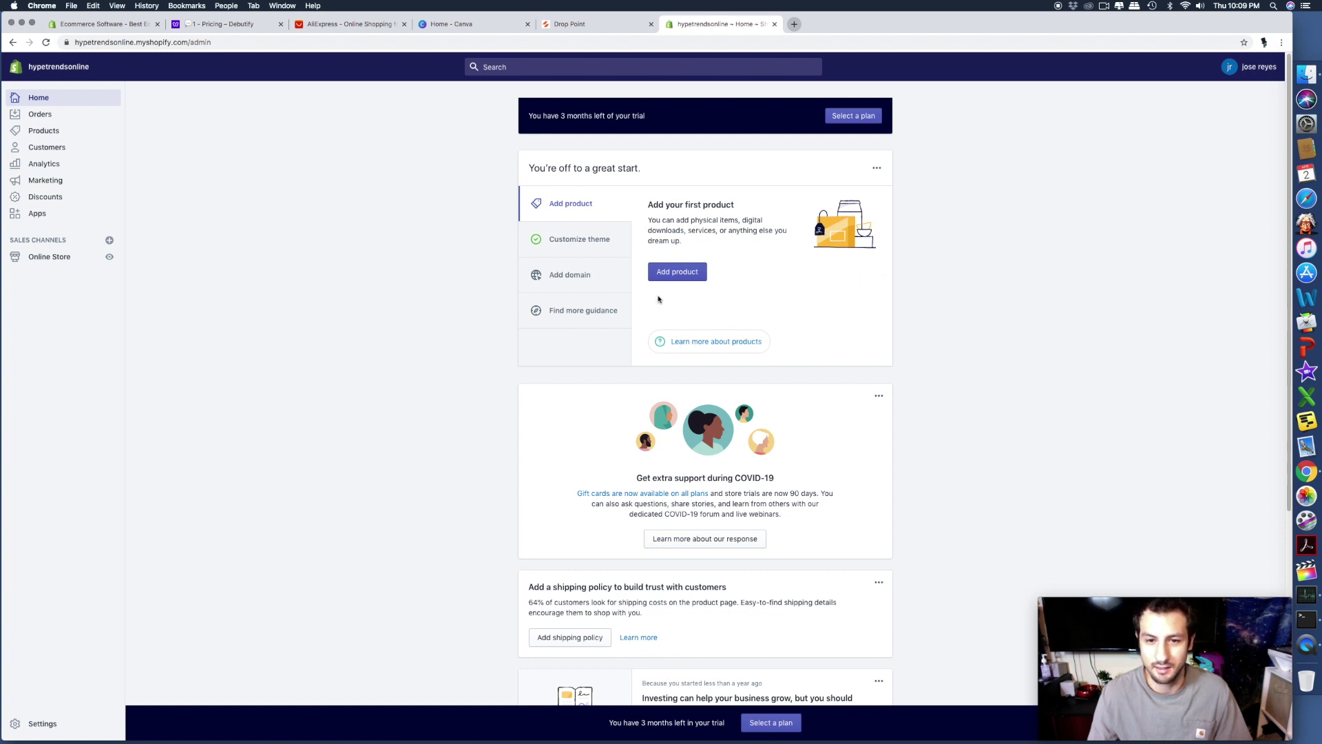
Look over the admin Home page, then open Settings from the bottom of the sidebar
{"action": "scroll", "coordinate": [715, 344], "scroll_direction": "down", "scroll_amount": 2}
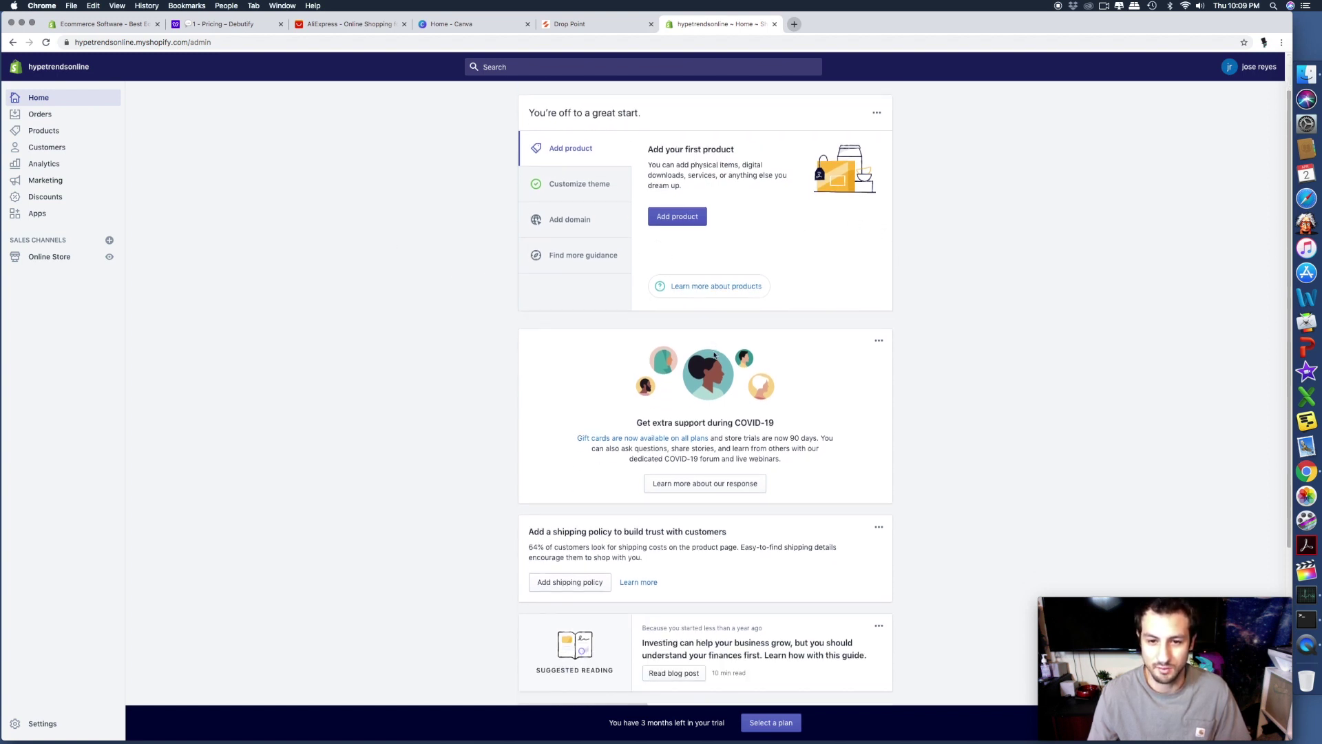
{"action": "scroll", "coordinate": [713, 353], "scroll_direction": "up", "scroll_amount": 2}
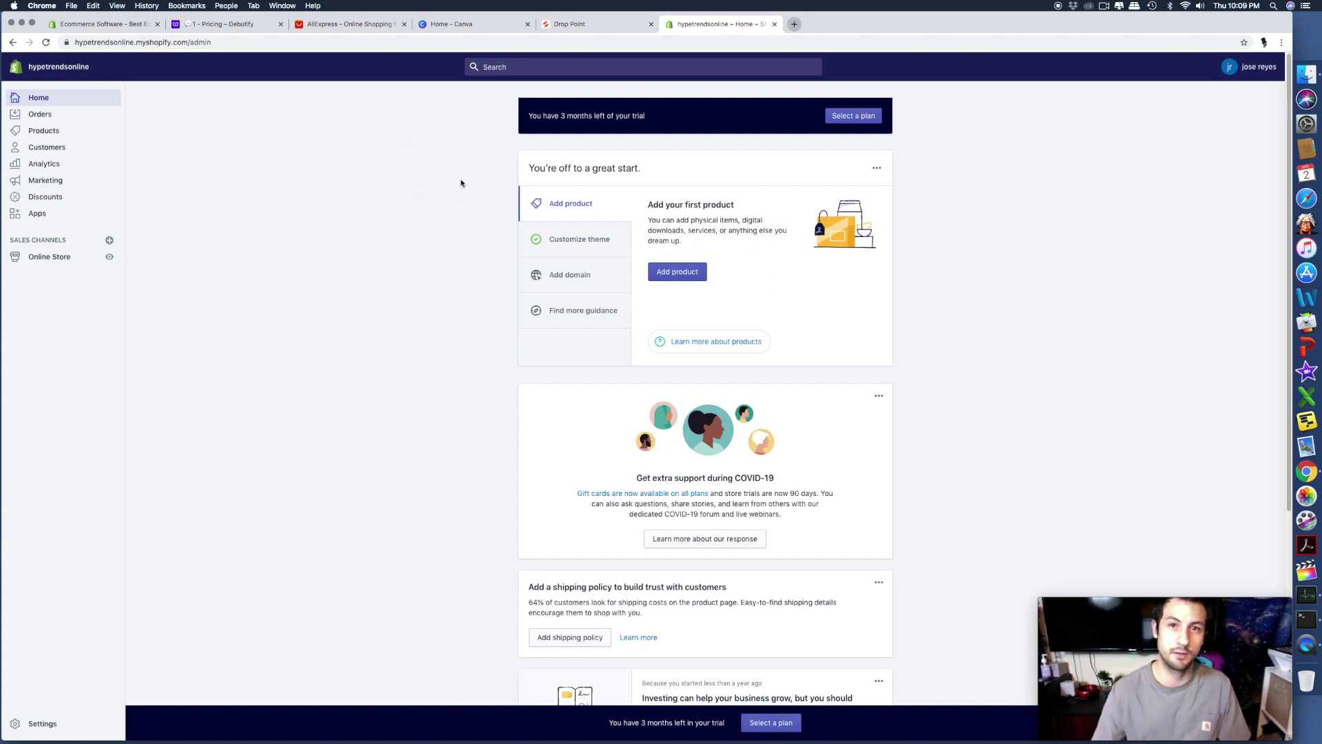
{"action": "scroll", "coordinate": [630, 420], "scroll_direction": "down", "scroll_amount": 1}
{"action": "scroll", "coordinate": [632, 430], "scroll_direction": "down", "scroll_amount": 1}
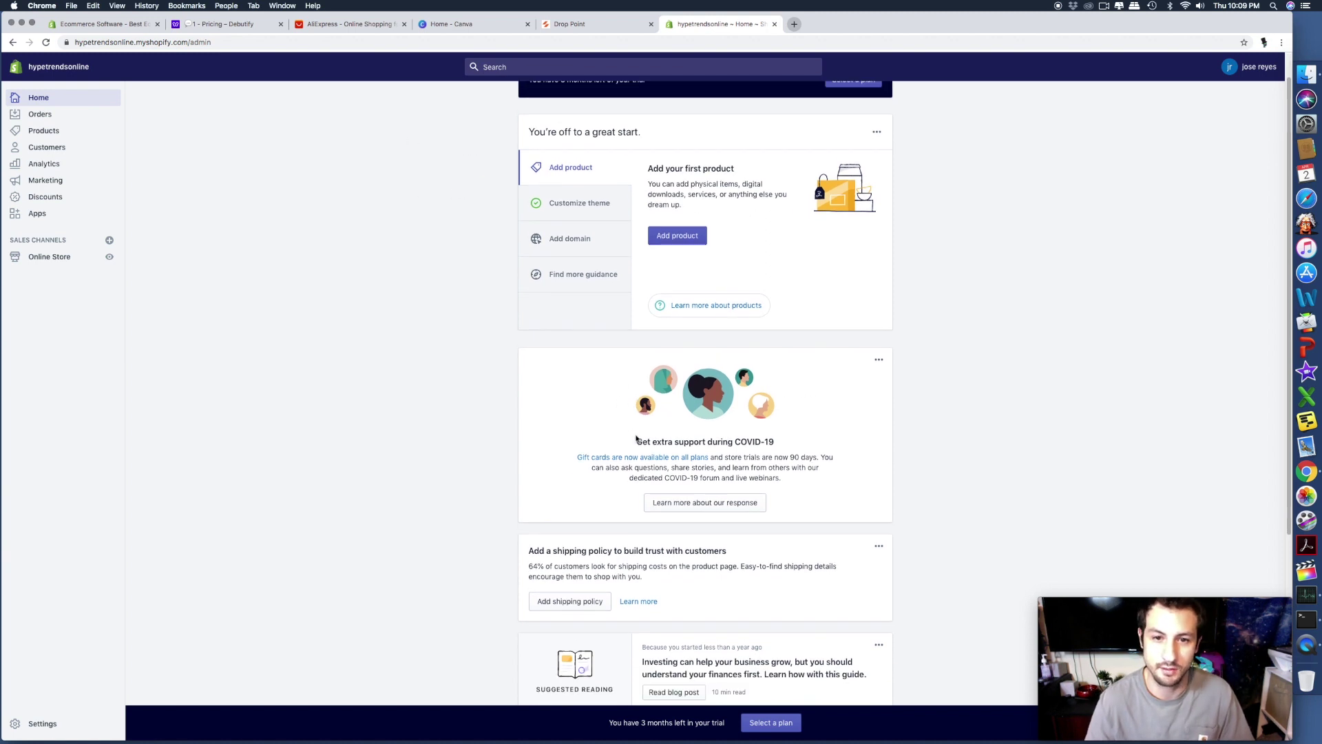
{"action": "scroll", "coordinate": [639, 441], "scroll_direction": "up", "scroll_amount": 2}
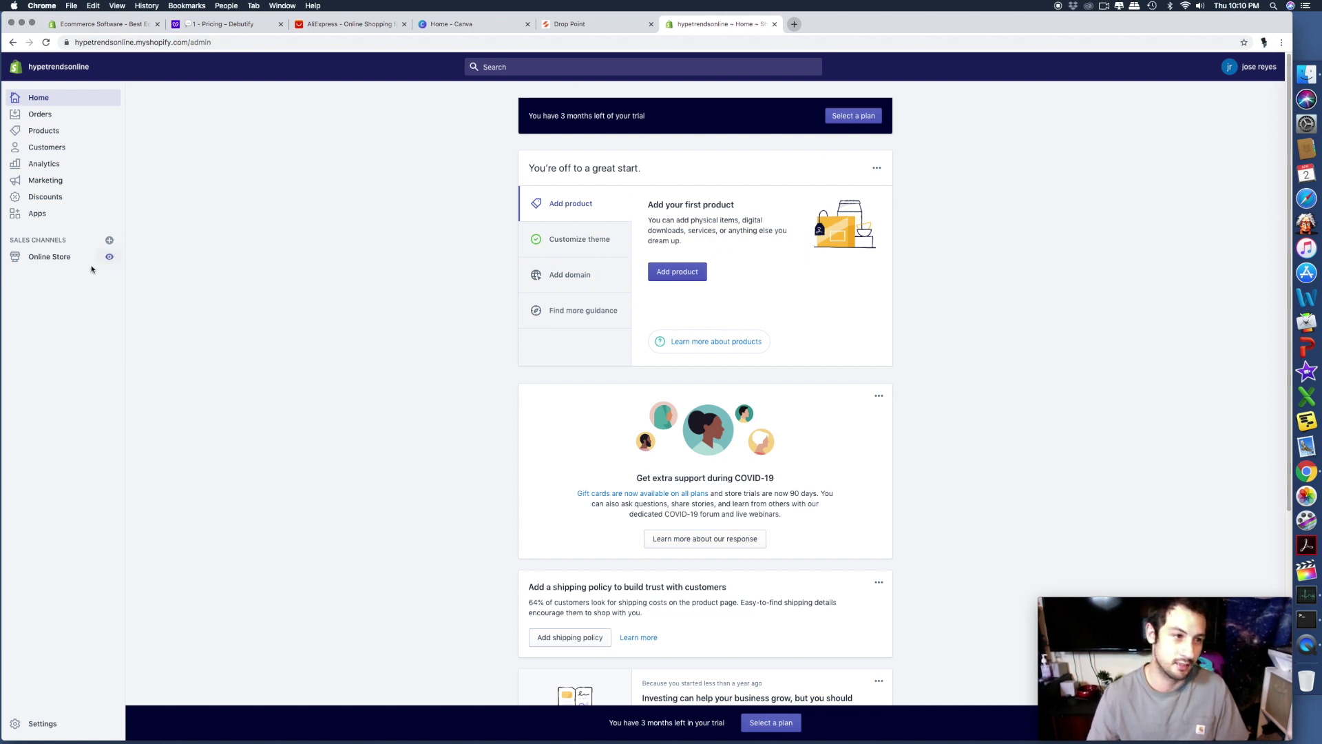
{"action": "left_click", "coordinate": [37, 729]}
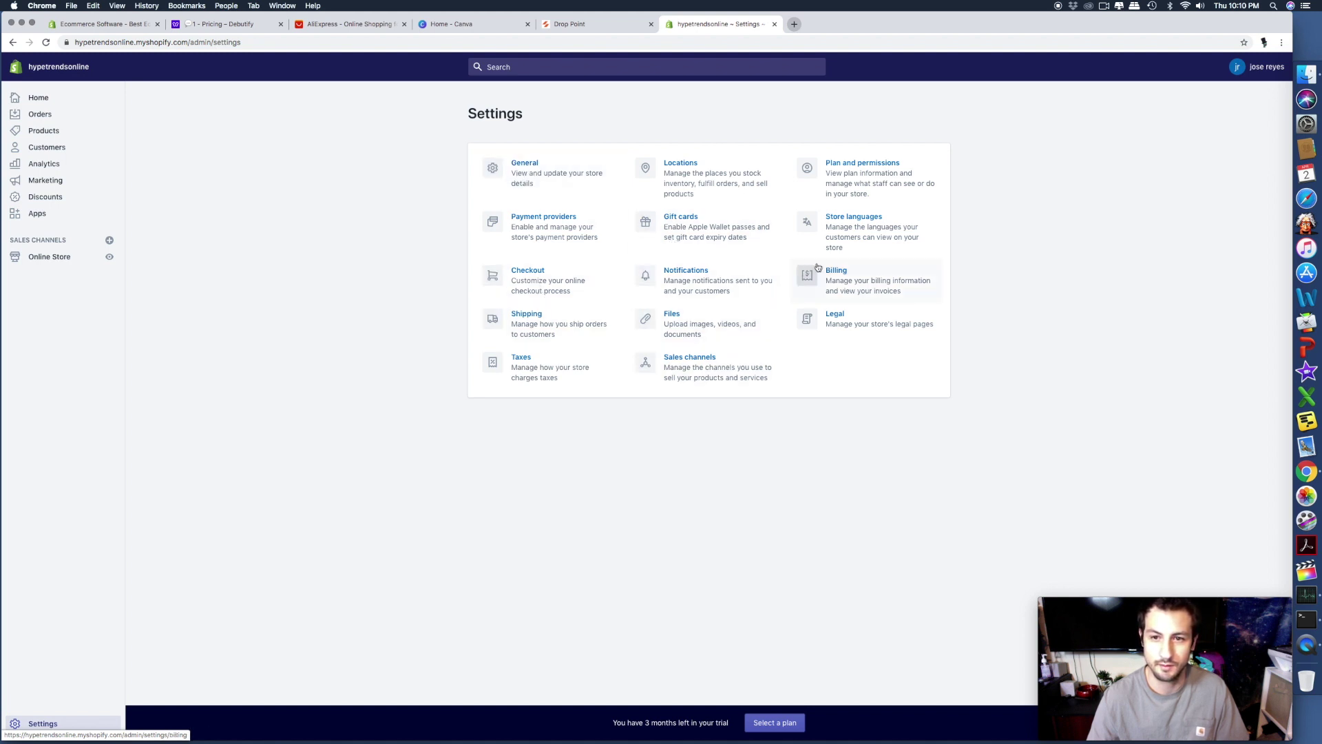
{"action": "left_click", "coordinate": [516, 168]}
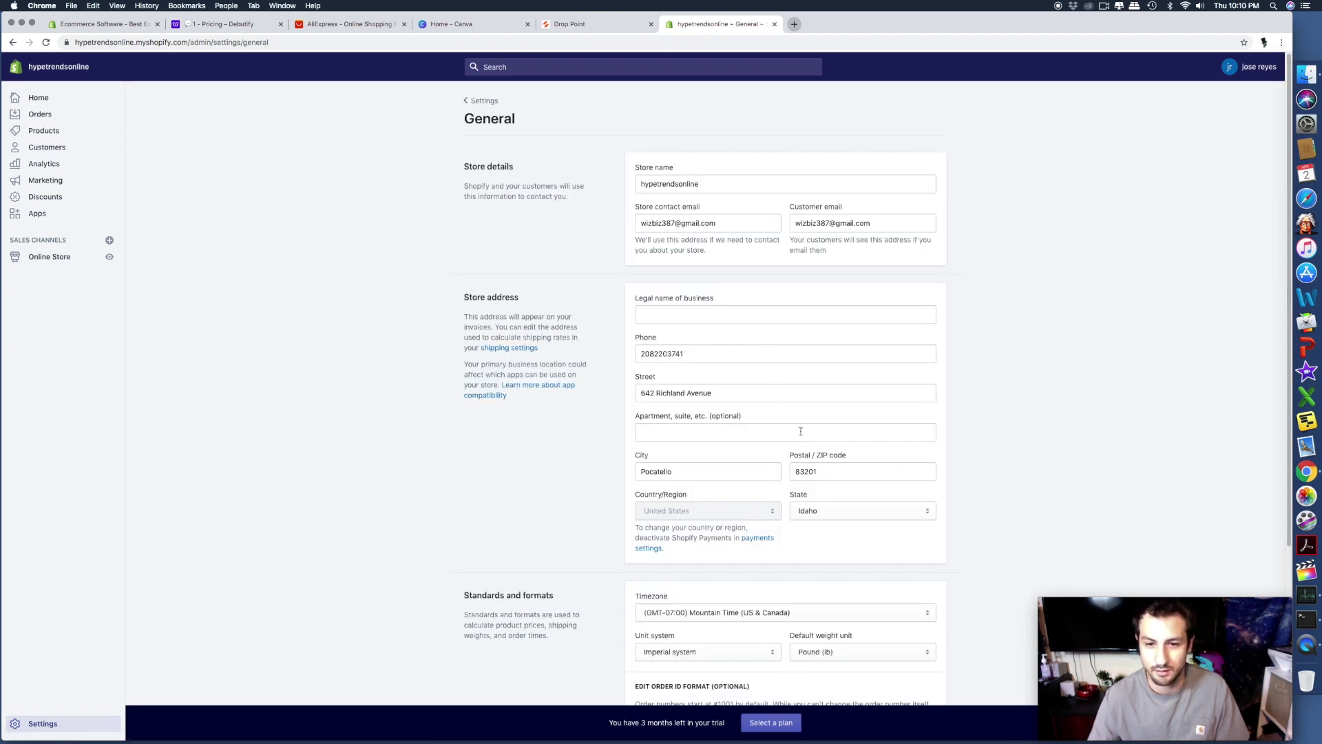
{"action": "scroll", "coordinate": [694, 285], "scroll_direction": "down", "scroll_amount": 2}
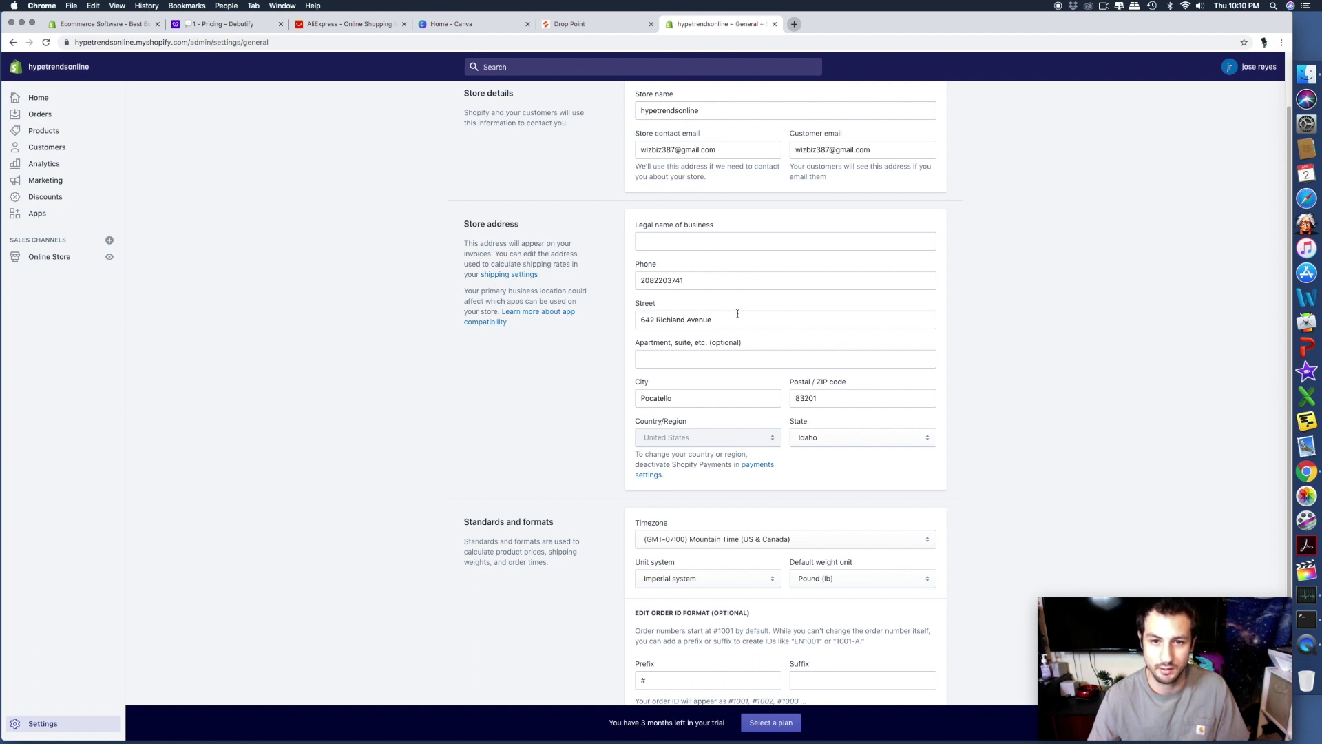
{"action": "scroll", "coordinate": [737, 313], "scroll_direction": "down", "scroll_amount": 1}
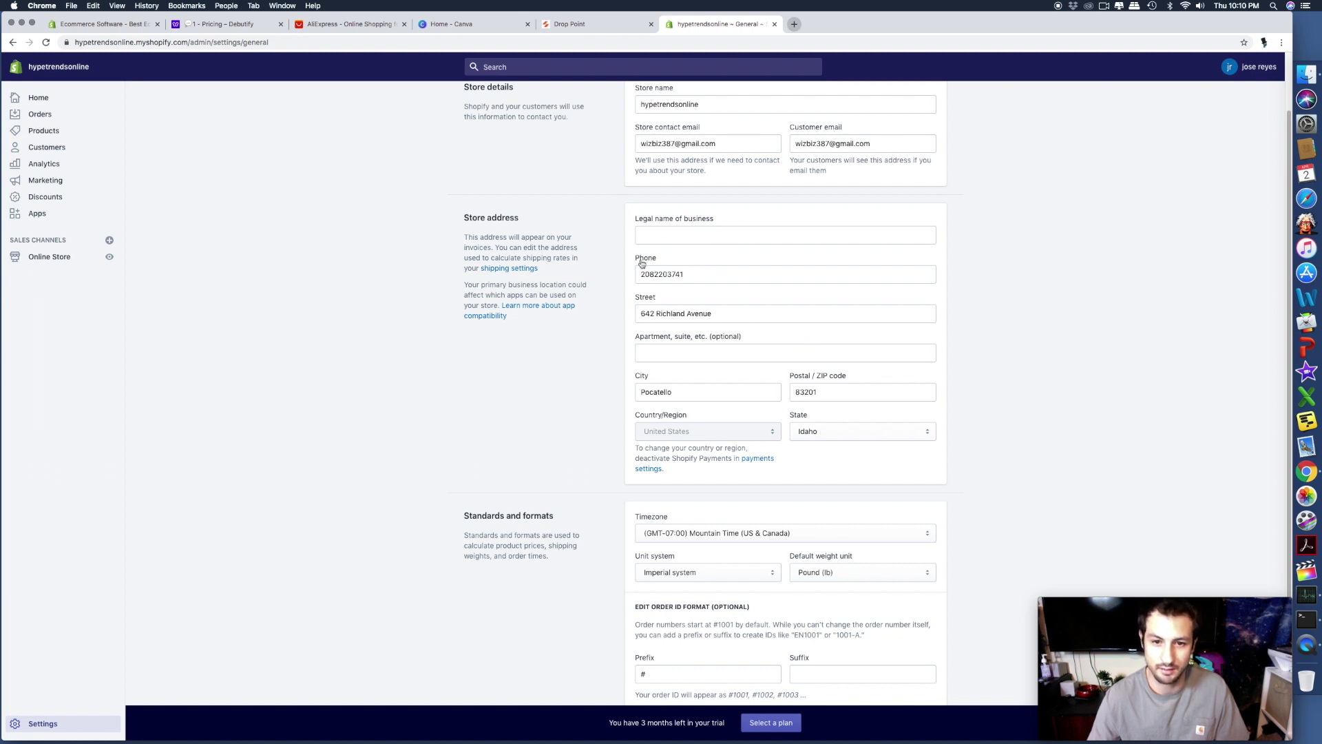
{"action": "scroll", "coordinate": [676, 376], "scroll_direction": "down", "scroll_amount": 2}
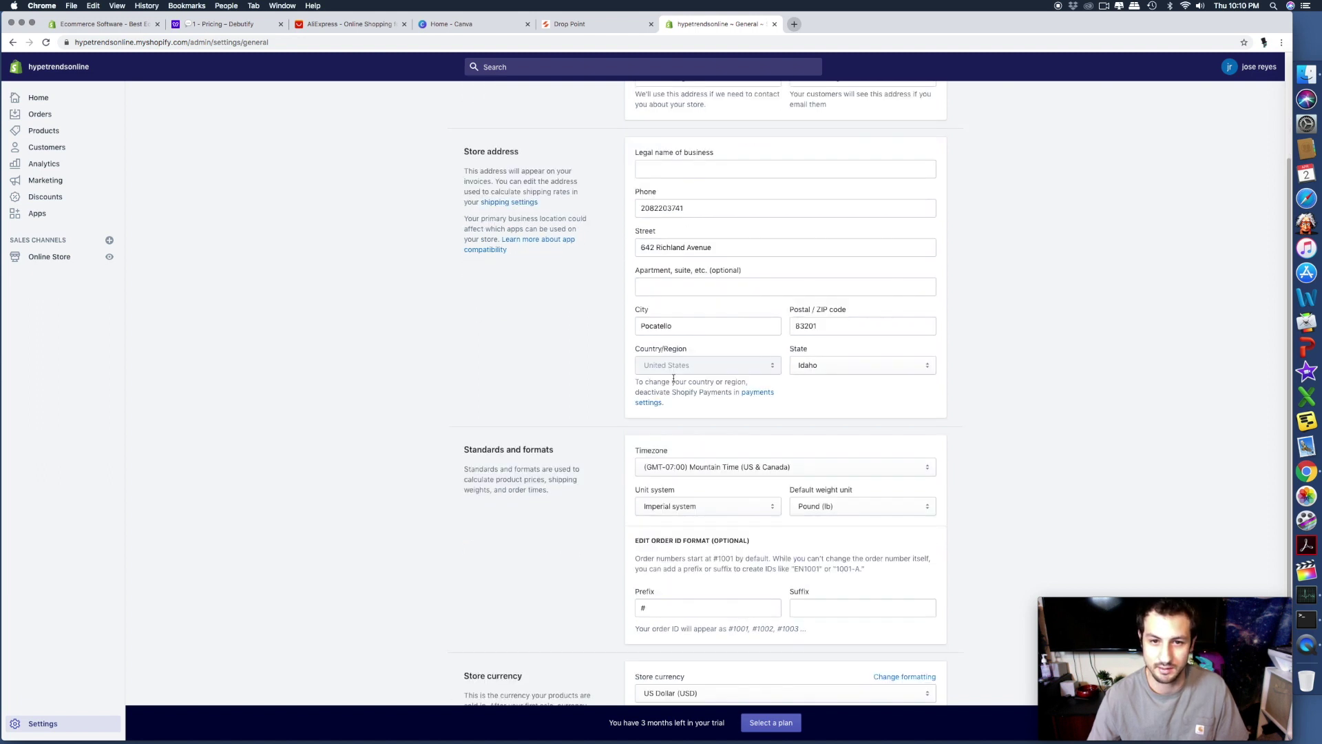
{"action": "scroll", "coordinate": [709, 380], "scroll_direction": "down", "scroll_amount": 4}
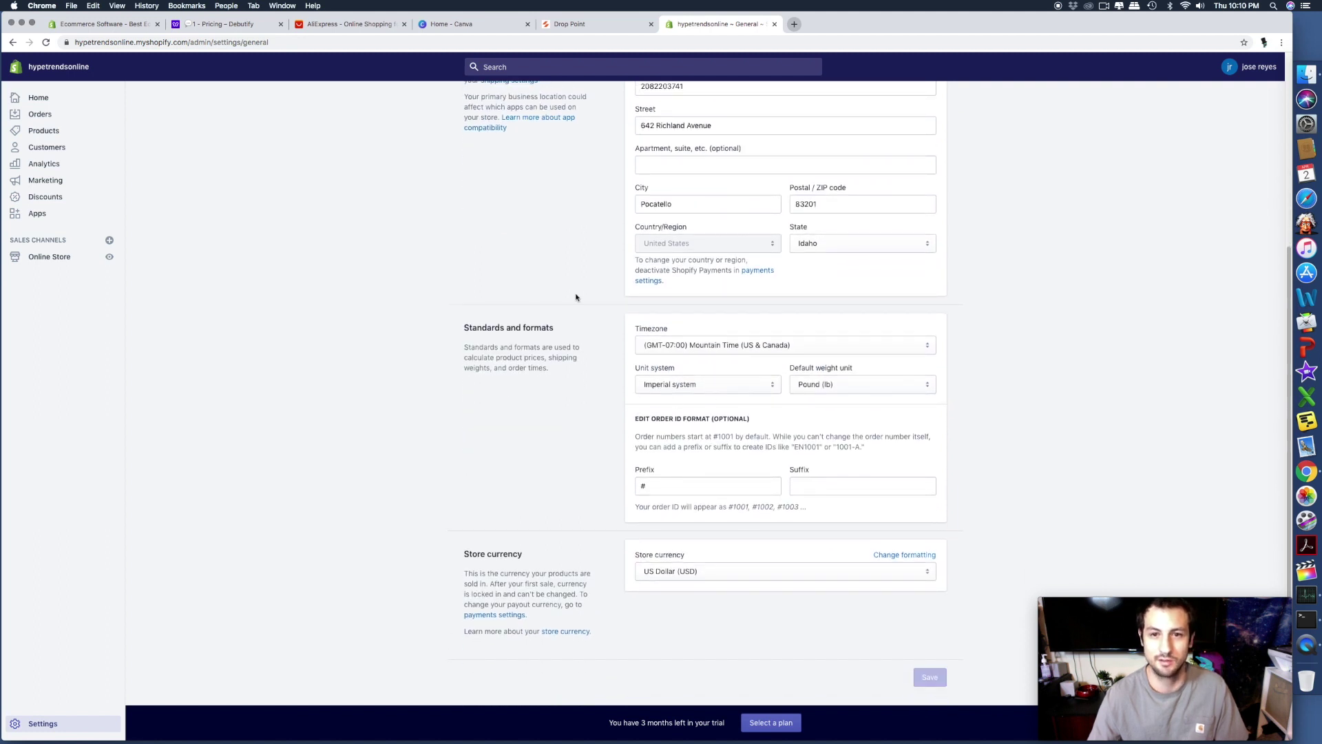
{"action": "scroll", "coordinate": [579, 300], "scroll_direction": "up", "scroll_amount": 1}
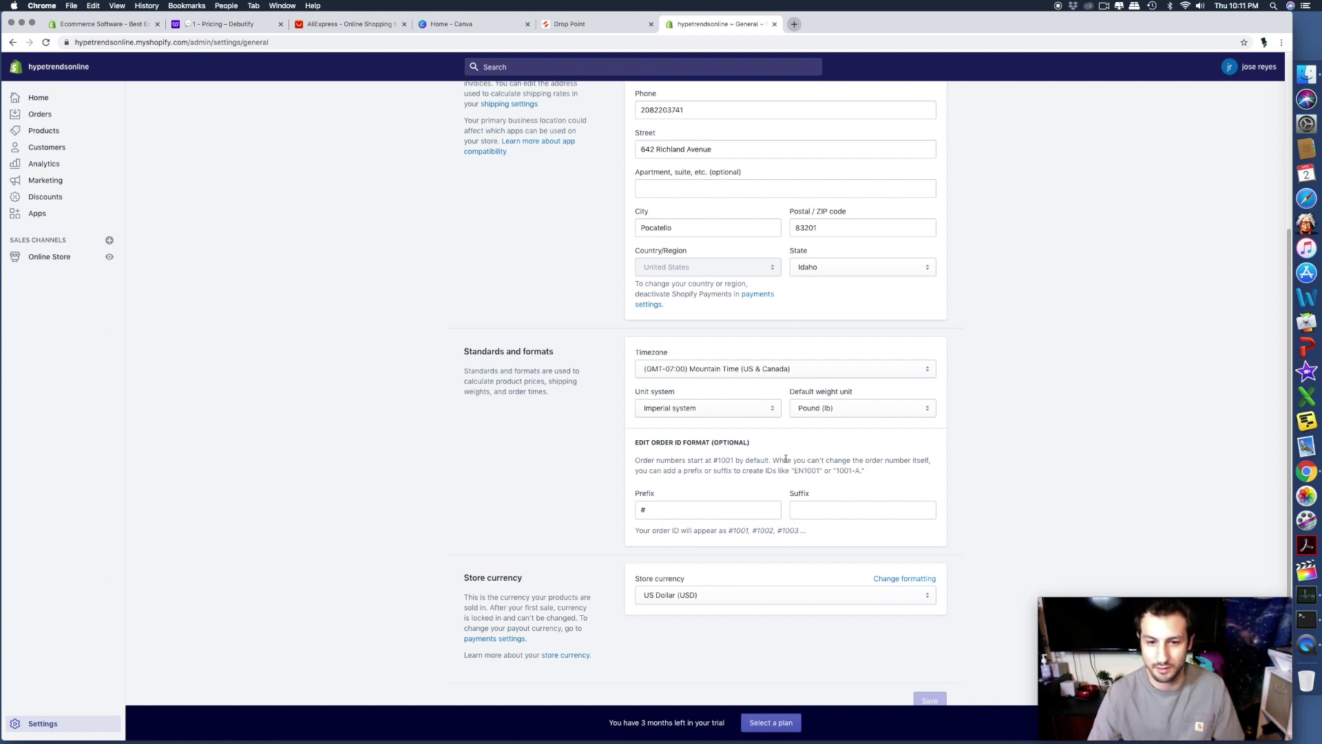
{"action": "scroll", "coordinate": [795, 408], "scroll_direction": "down", "scroll_amount": 2}
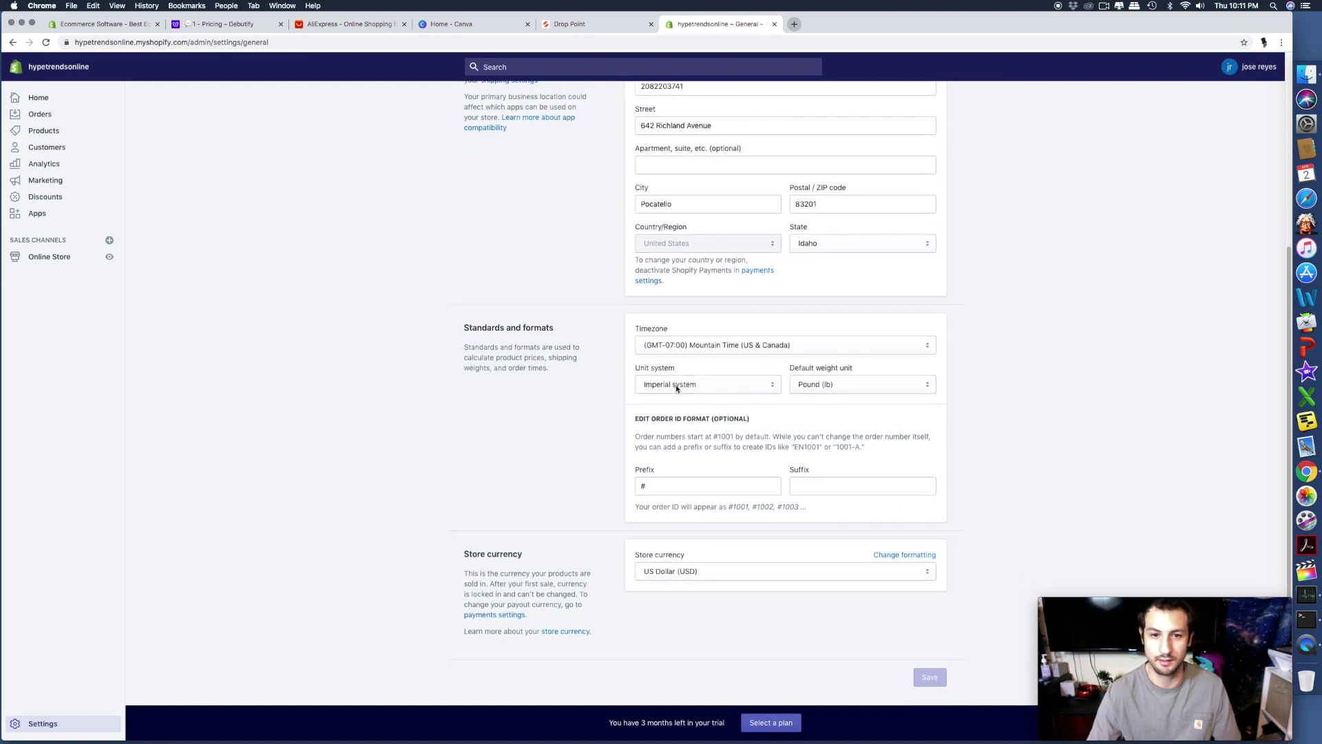
{"action": "scroll", "coordinate": [676, 387], "scroll_direction": "up", "scroll_amount": 10}
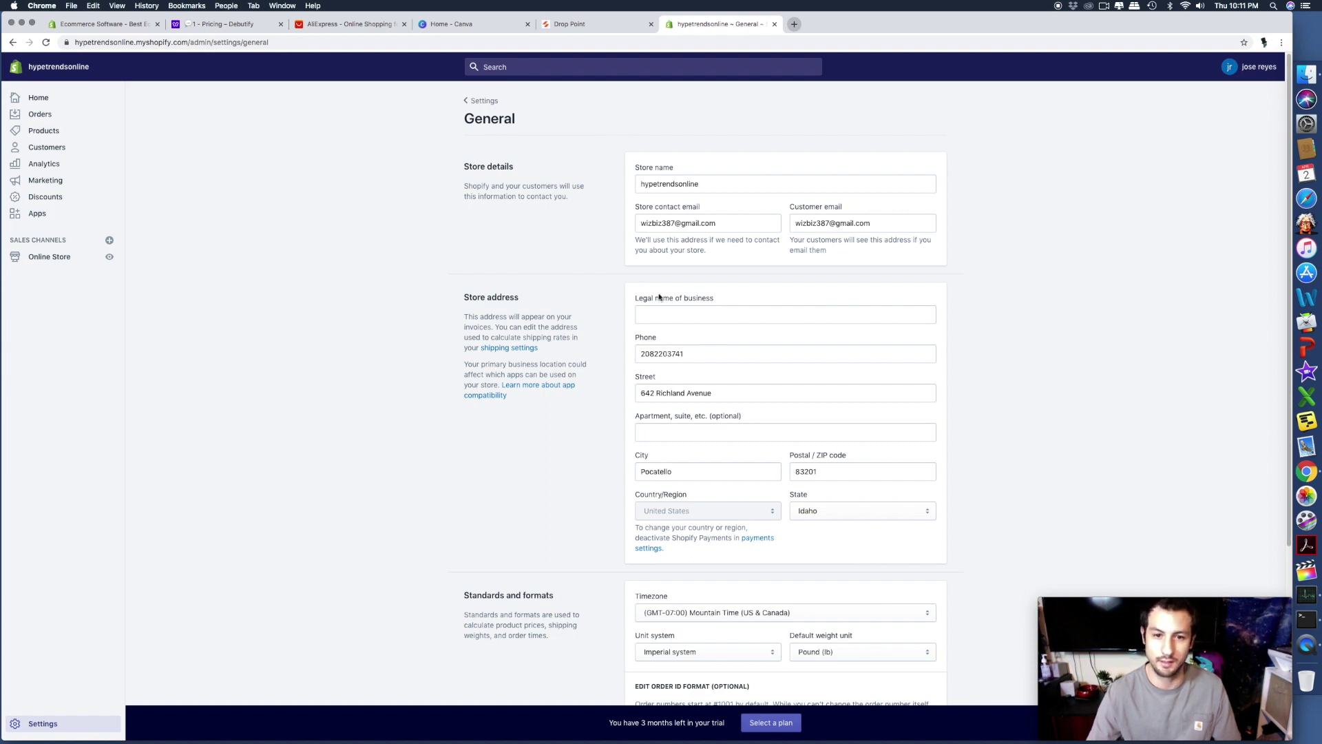
{"action": "scroll", "coordinate": [671, 427], "scroll_direction": "down", "scroll_amount": 5}
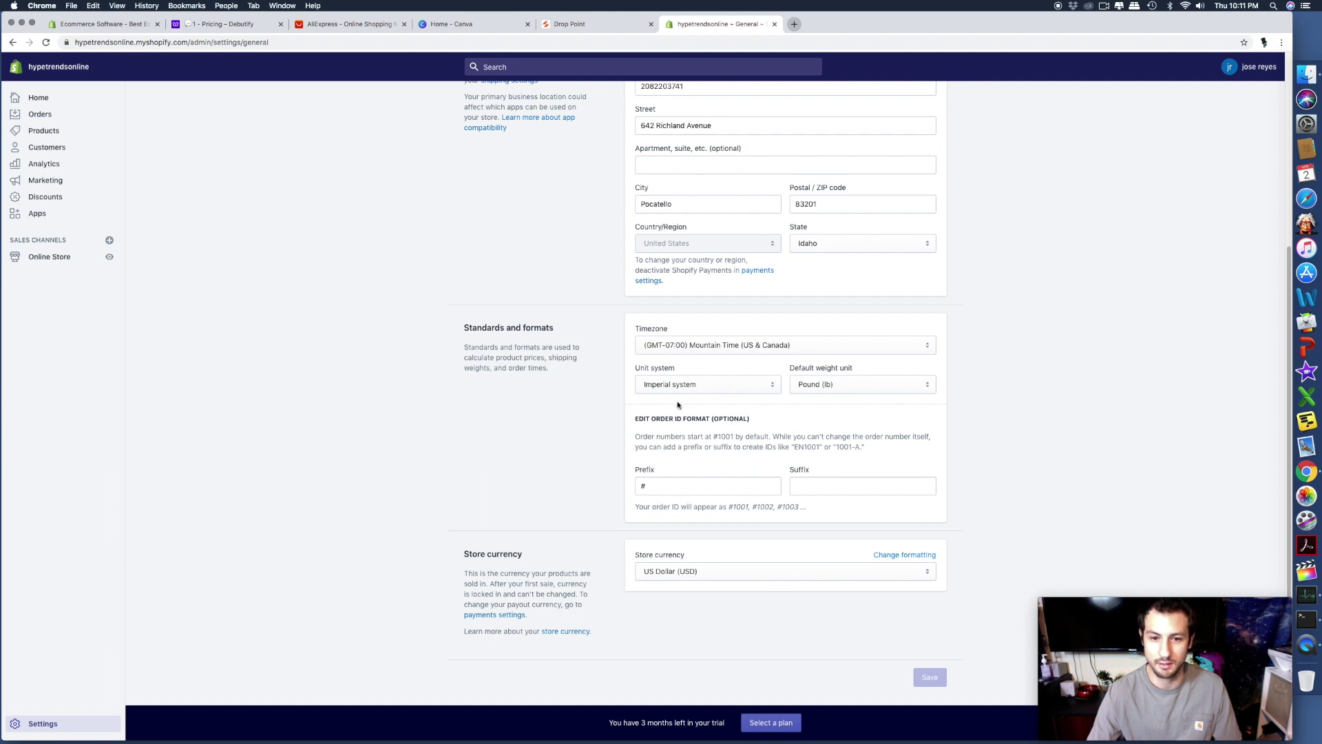
{"action": "scroll", "coordinate": [678, 345], "scroll_direction": "up", "scroll_amount": 2}
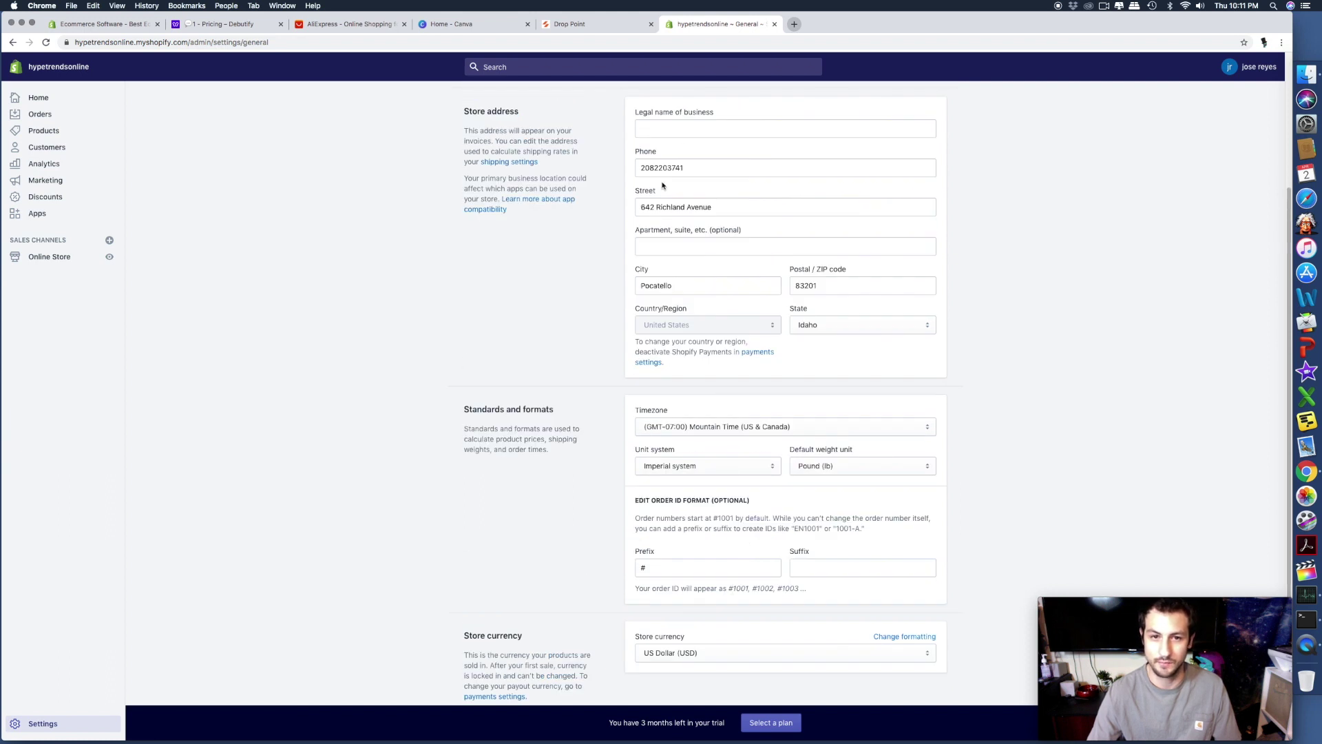
{"action": "scroll", "coordinate": [833, 634], "scroll_direction": "down", "scroll_amount": 2}
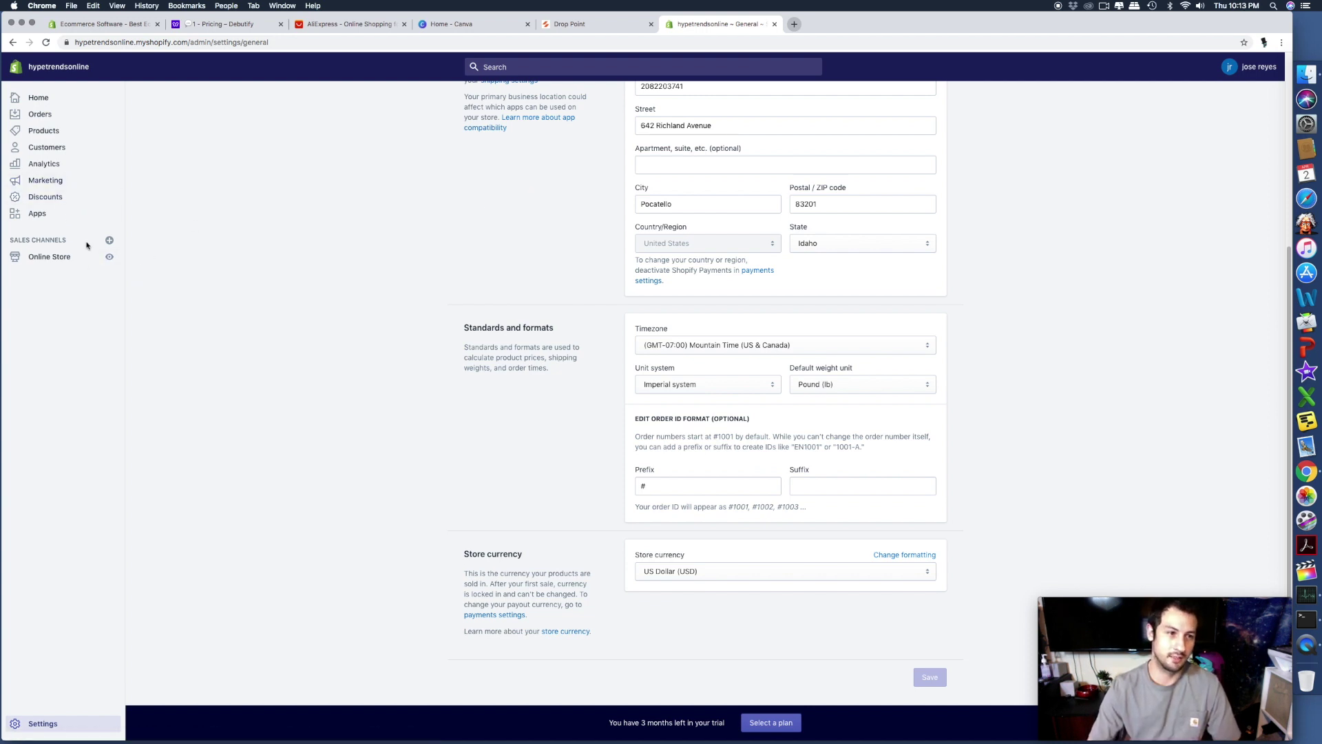
Go from the Settings overview to Payment providers and start the Shopify Payments account setup
{"action": "scroll", "coordinate": [493, 416], "scroll_direction": "up", "scroll_amount": 5}
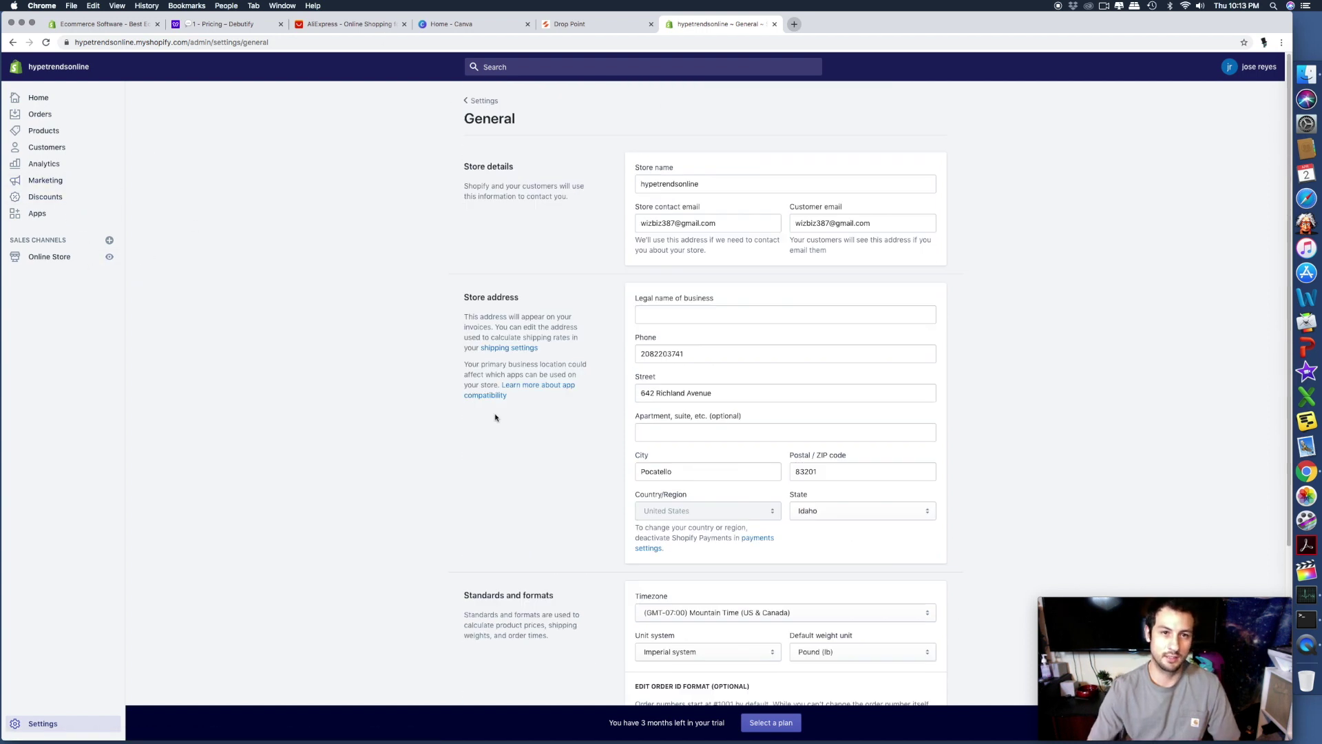
{"action": "left_click", "coordinate": [484, 102]}
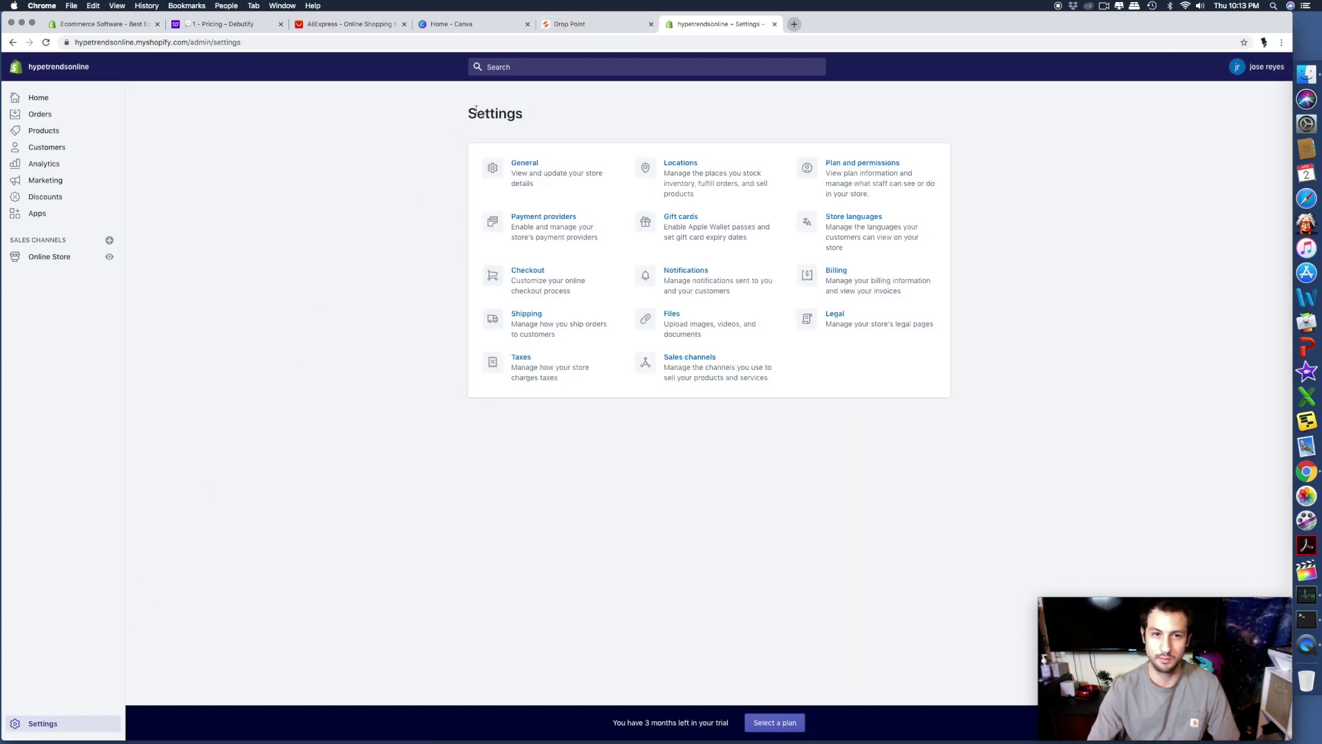
{"action": "left_click", "coordinate": [551, 228]}
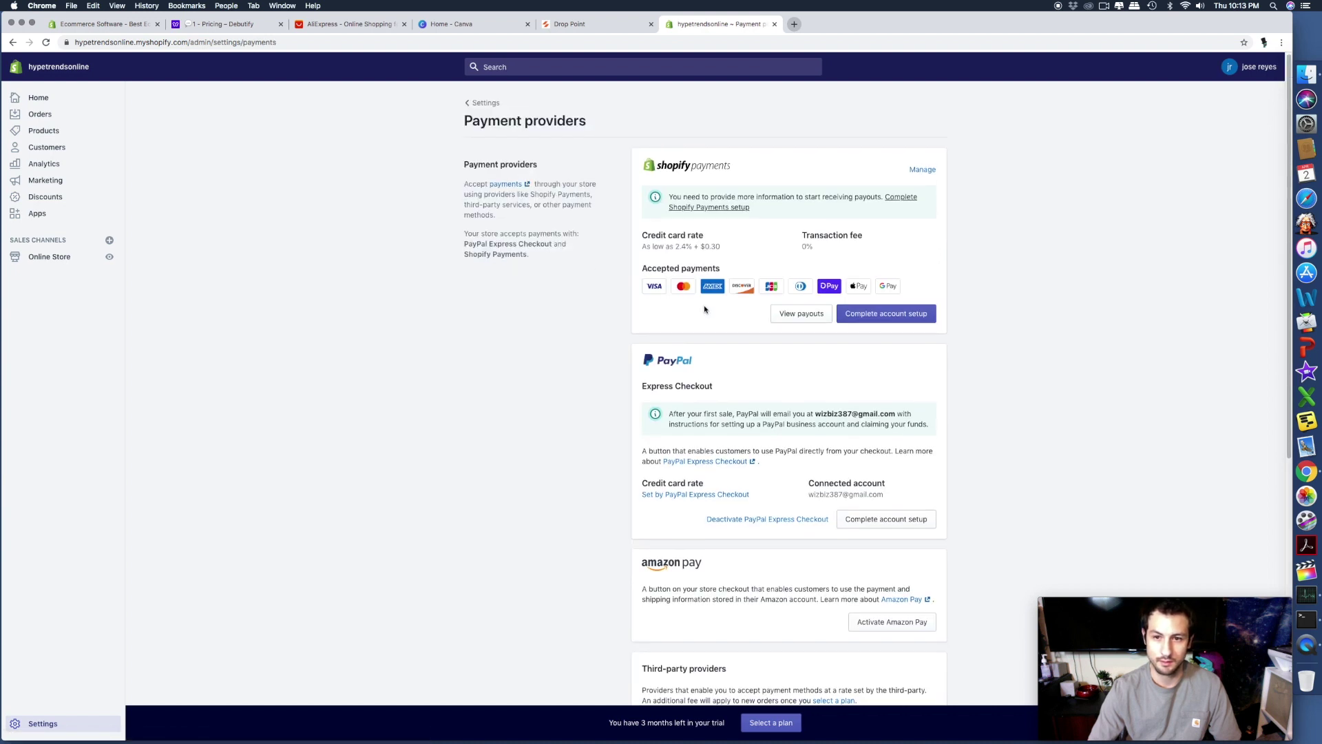
{"action": "left_click", "coordinate": [903, 320]}
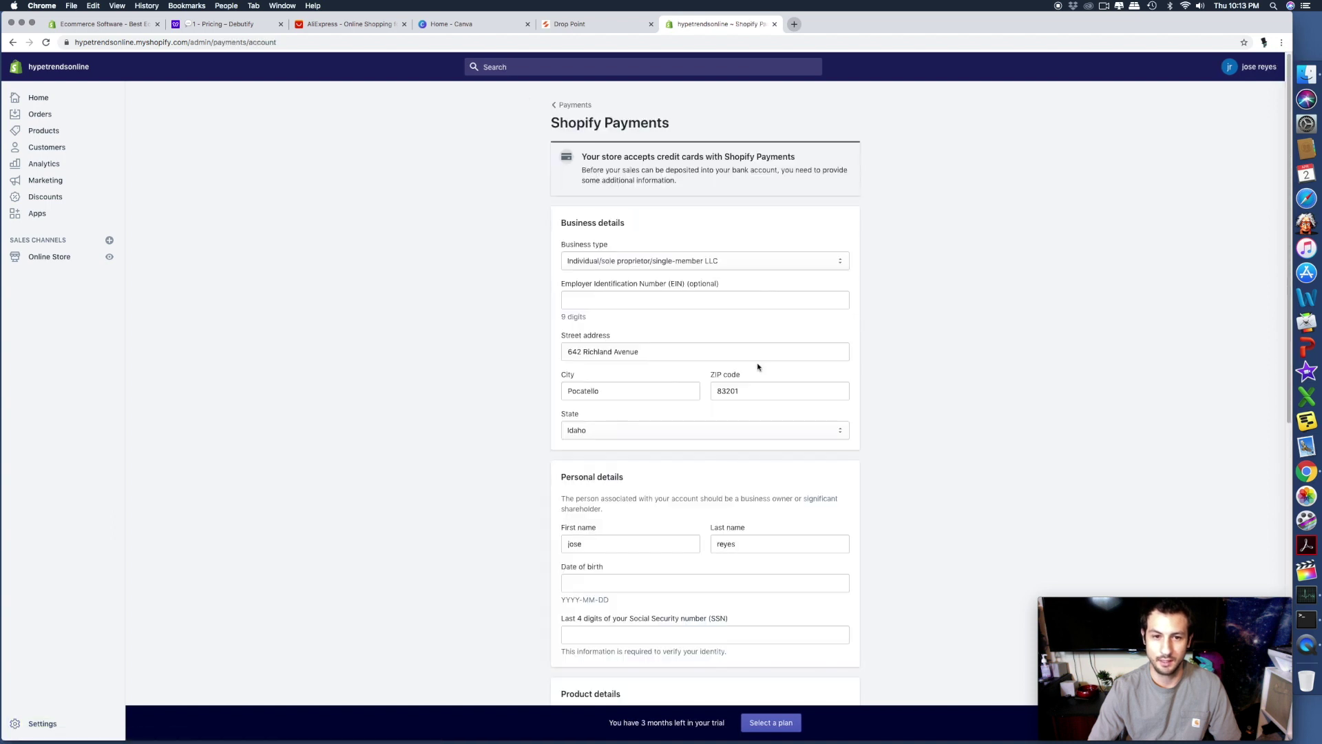
Look through the Shopify Payments account-setup form, then return to Payment providers
{"action": "scroll", "coordinate": [709, 345], "scroll_direction": "down", "scroll_amount": 5}
{"action": "scroll", "coordinate": [682, 406], "scroll_direction": "down", "scroll_amount": 1}
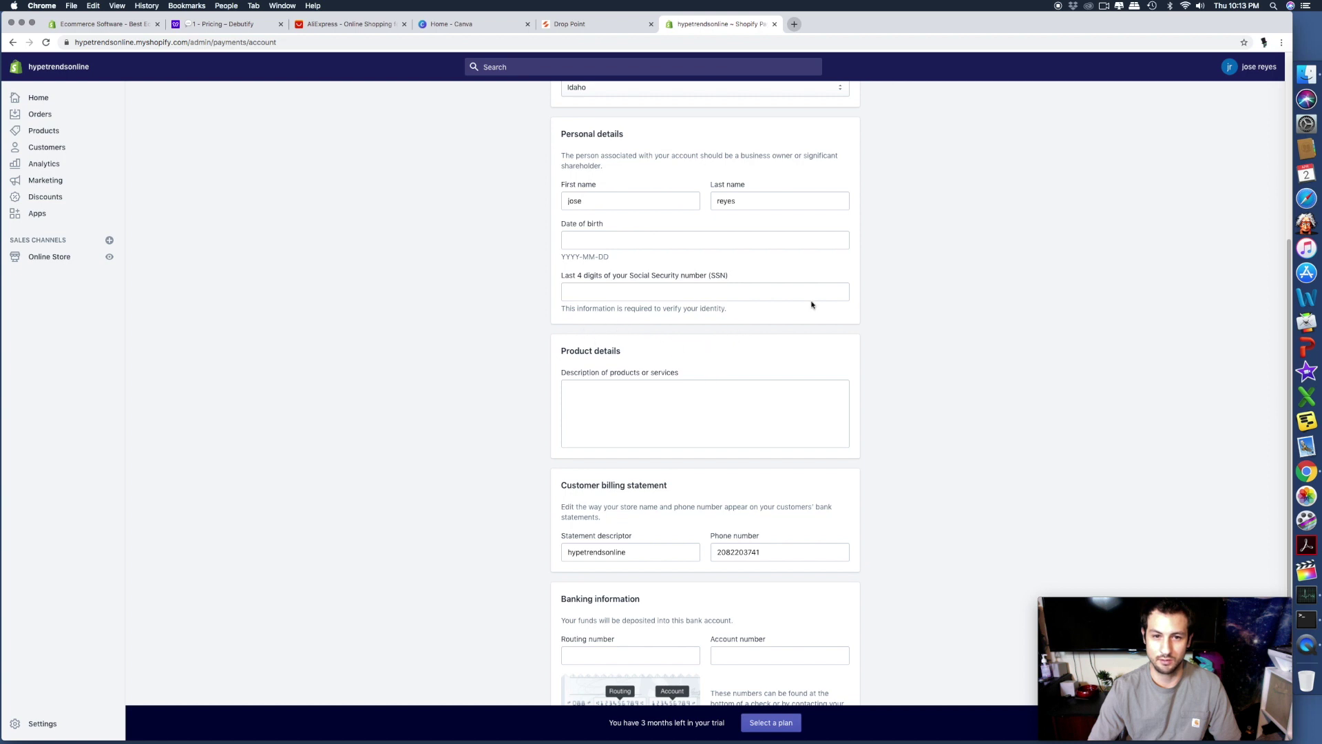
{"action": "scroll", "coordinate": [692, 470], "scroll_direction": "down", "scroll_amount": 4}
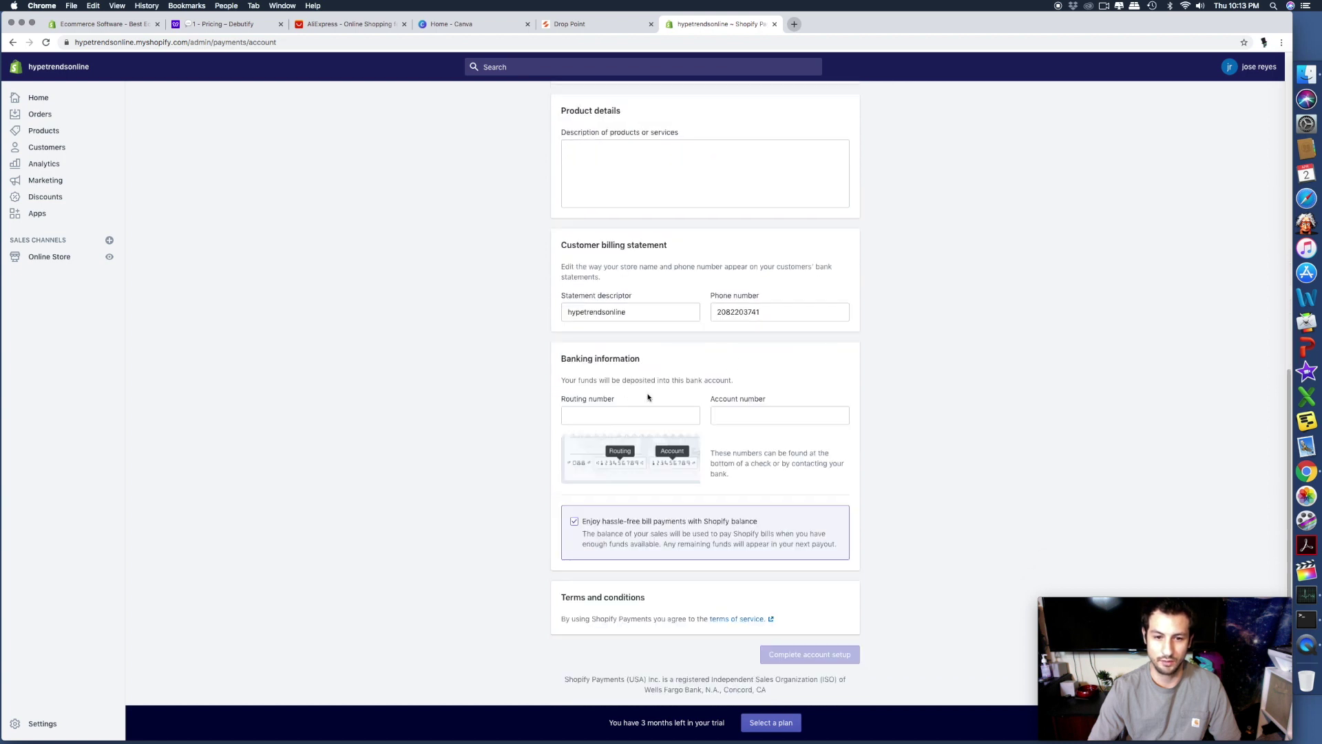
{"action": "scroll", "coordinate": [454, 491], "scroll_direction": "up", "scroll_amount": 2}
{"action": "scroll", "coordinate": [464, 494], "scroll_direction": "down", "scroll_amount": 2}
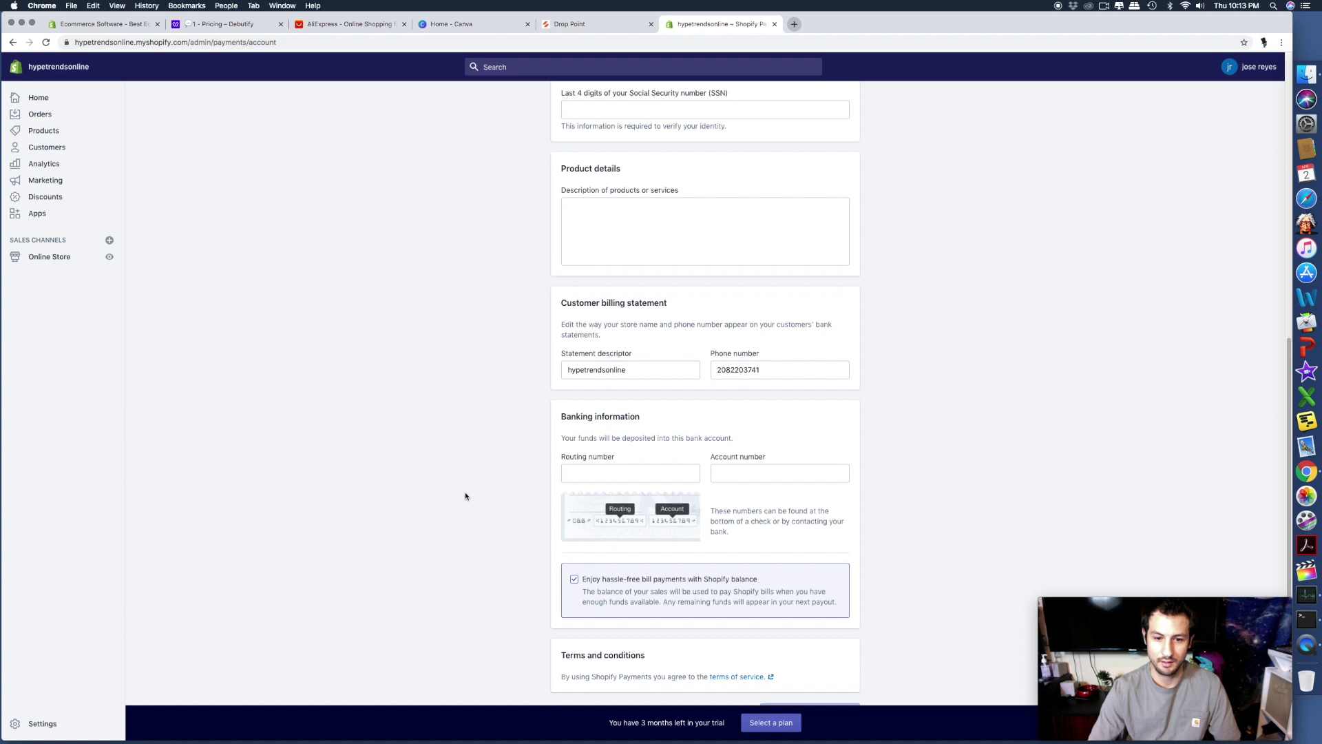
{"action": "scroll", "coordinate": [465, 496], "scroll_direction": "up", "scroll_amount": 10}
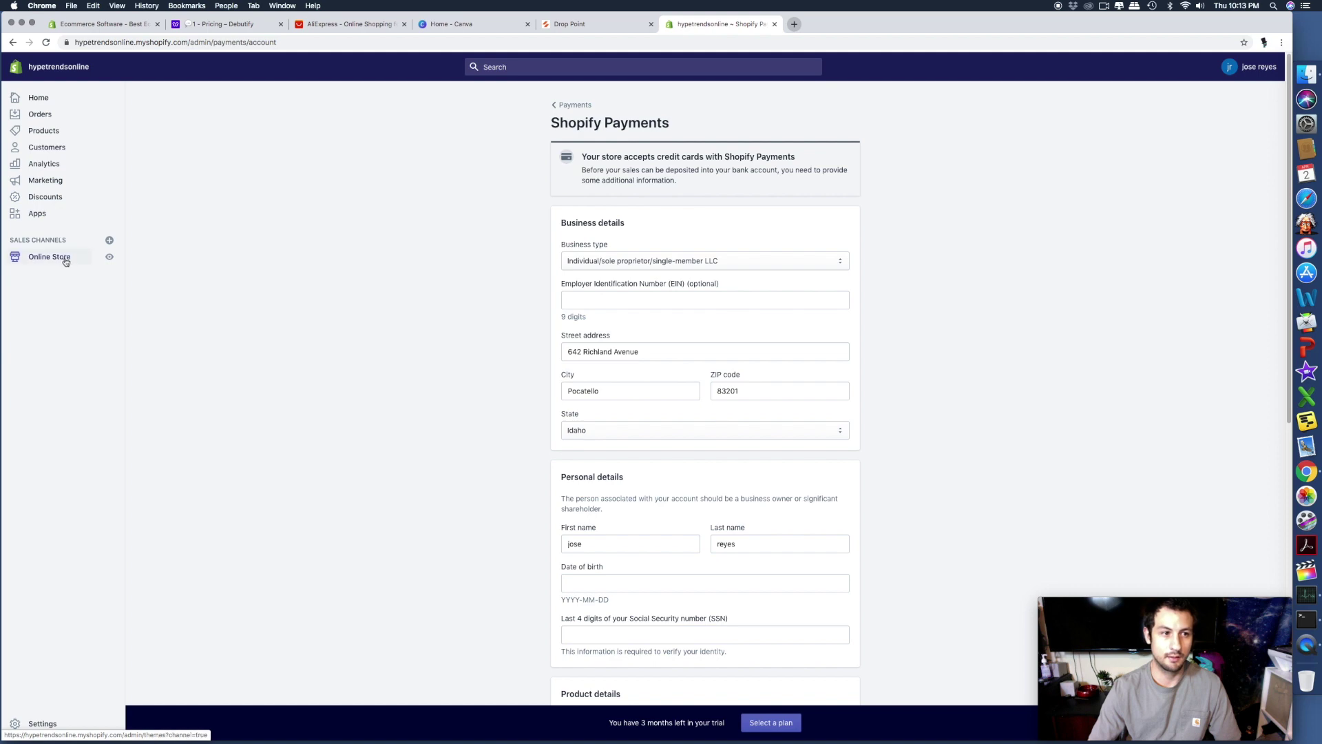
{"action": "scroll", "coordinate": [177, 360], "scroll_direction": "down", "scroll_amount": 8}
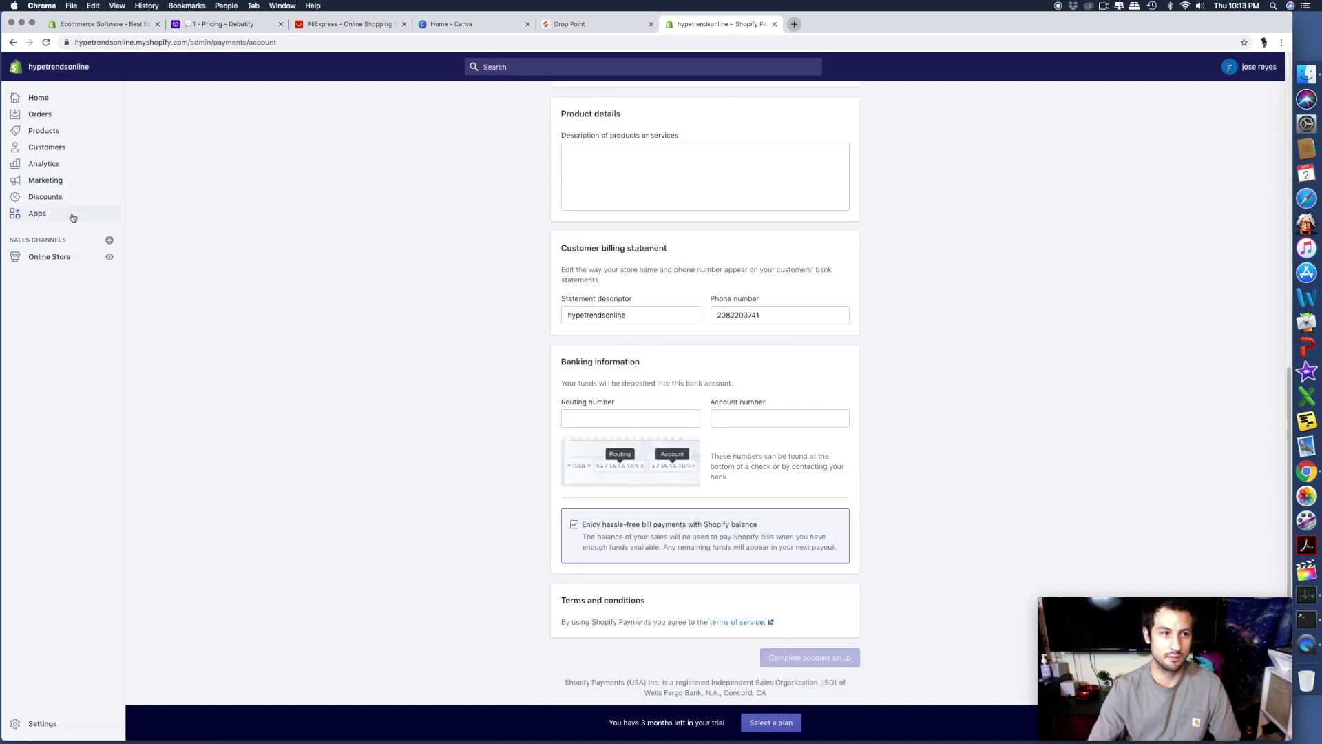
{"action": "scroll", "coordinate": [488, 534], "scroll_direction": "up", "scroll_amount": 6}
{"action": "scroll", "coordinate": [488, 535], "scroll_direction": "up", "scroll_amount": 2}
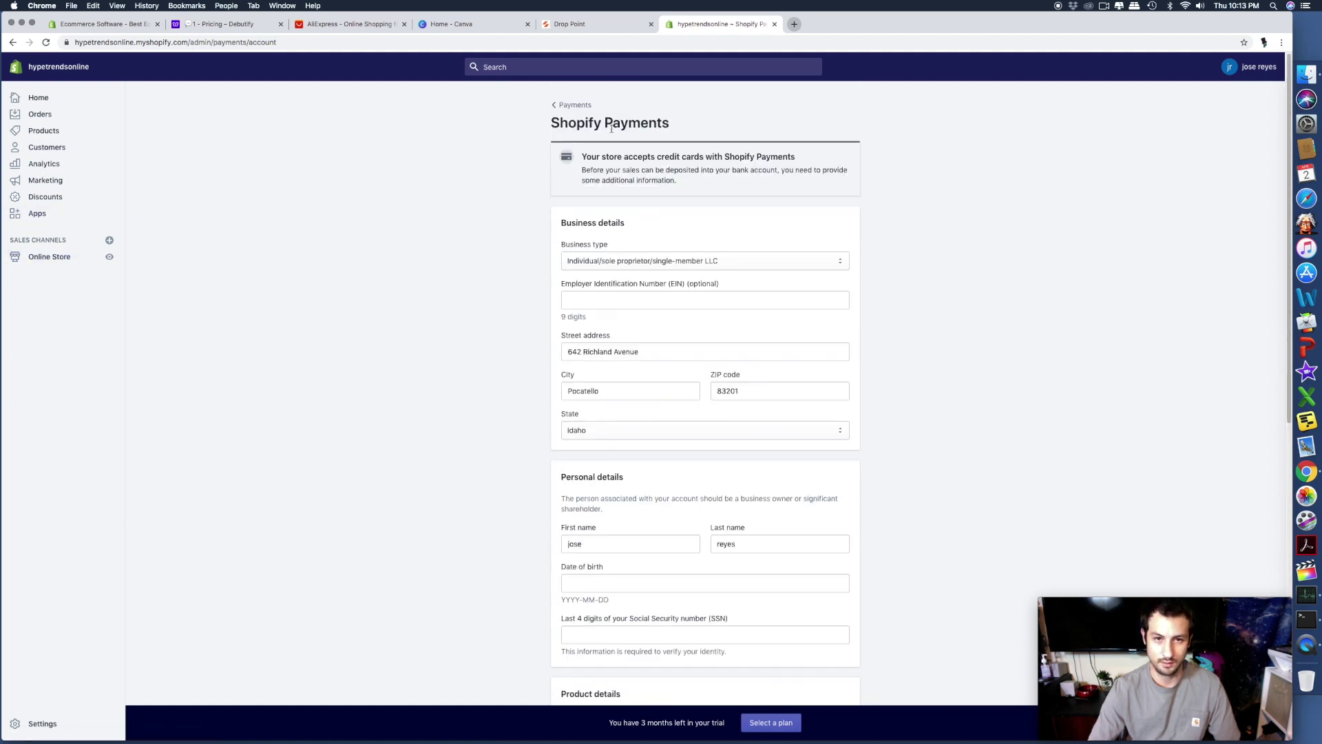
{"action": "left_click", "coordinate": [576, 105]}
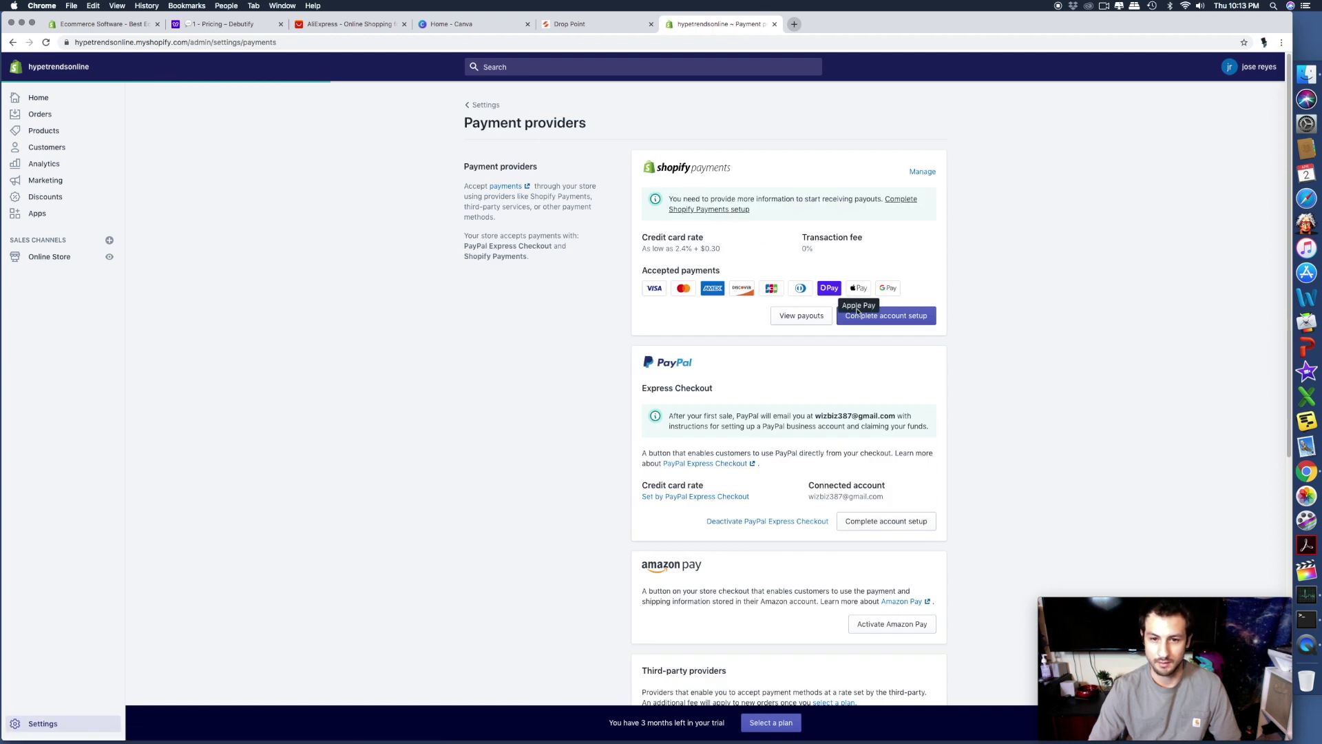